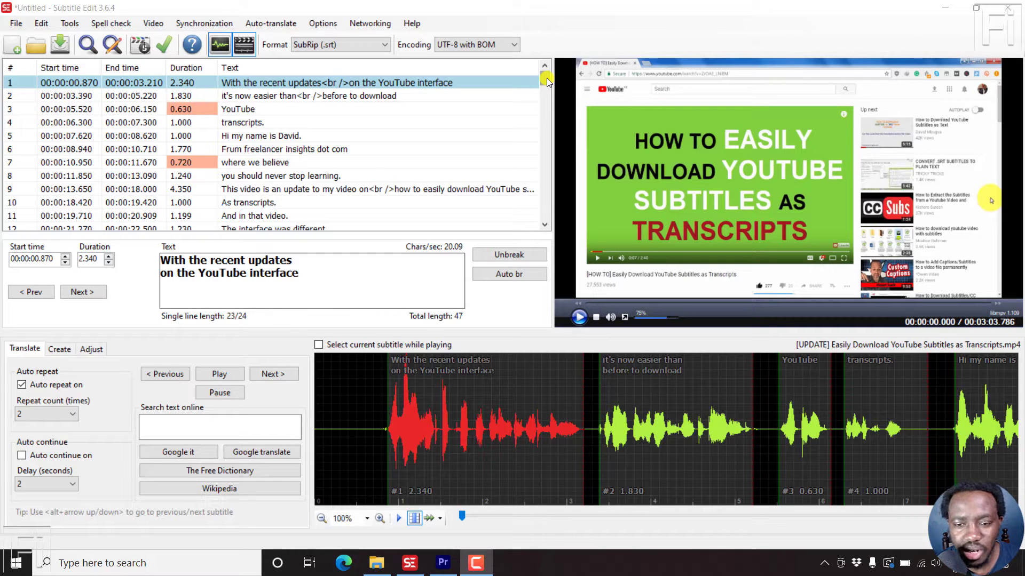
# - Scroll the Subtitle Edit list down until rows 63–74 are visible
pyautogui.click(546, 80)
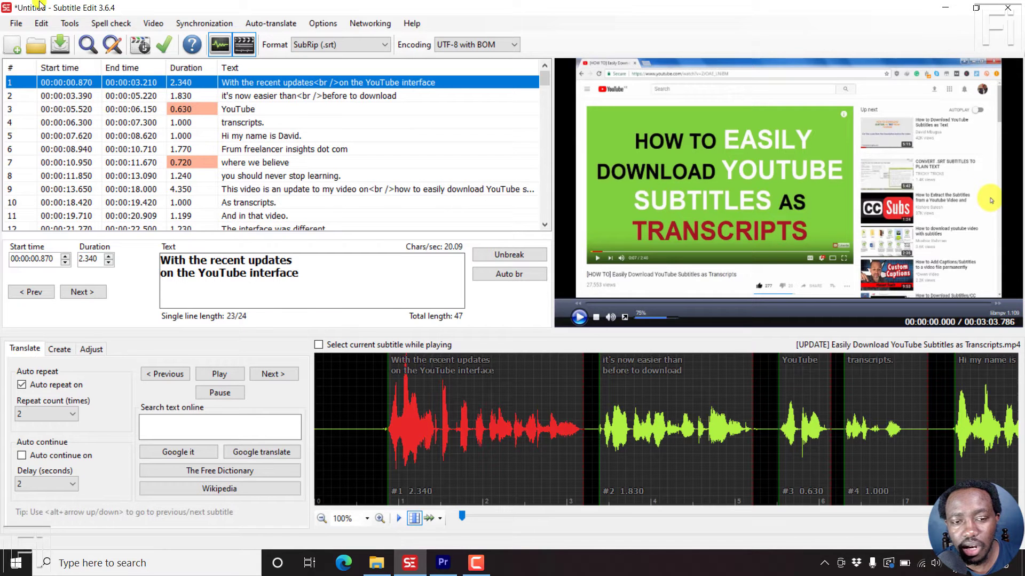
pyautogui.click(152, 23)
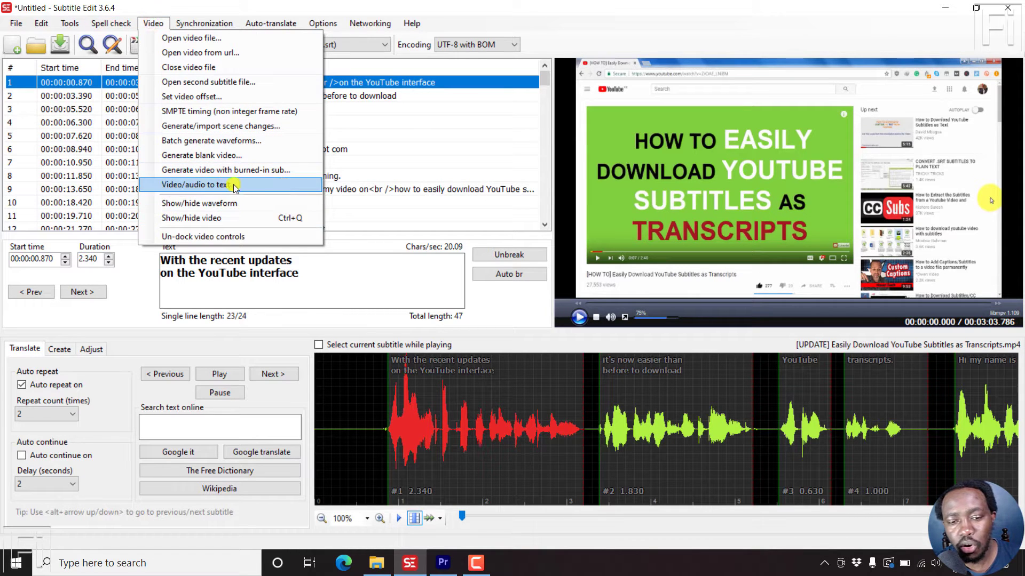
pyautogui.click(197, 39)
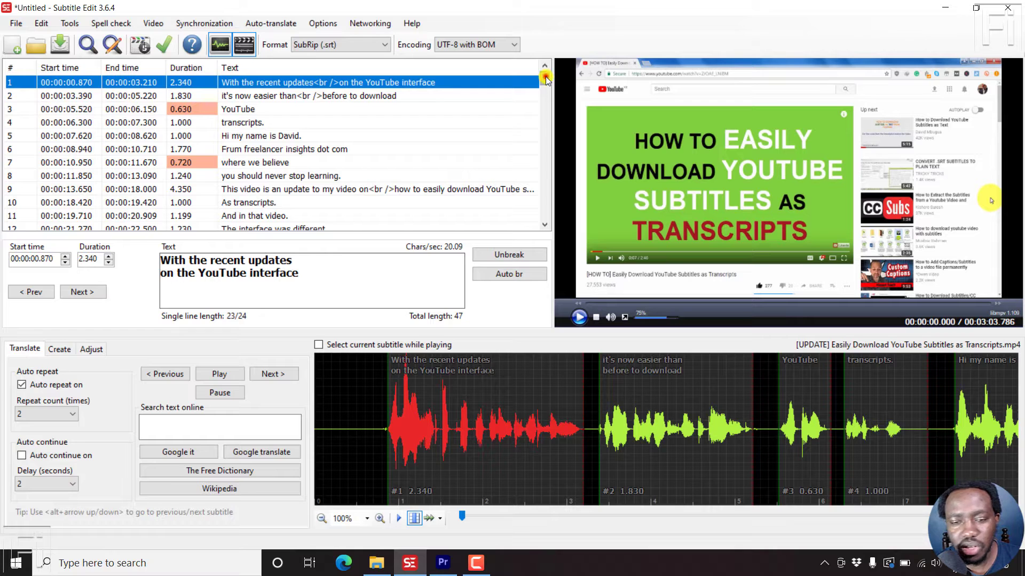
pyautogui.moveTo(545, 79); pyautogui.dragTo(544, 128)
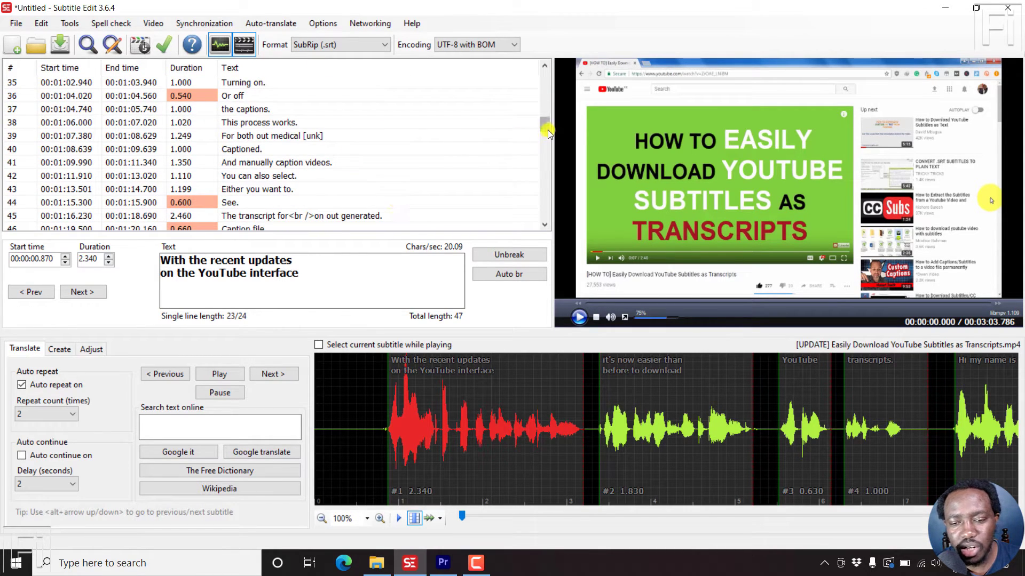
pyautogui.moveTo(545, 126); pyautogui.dragTo(540, 156)
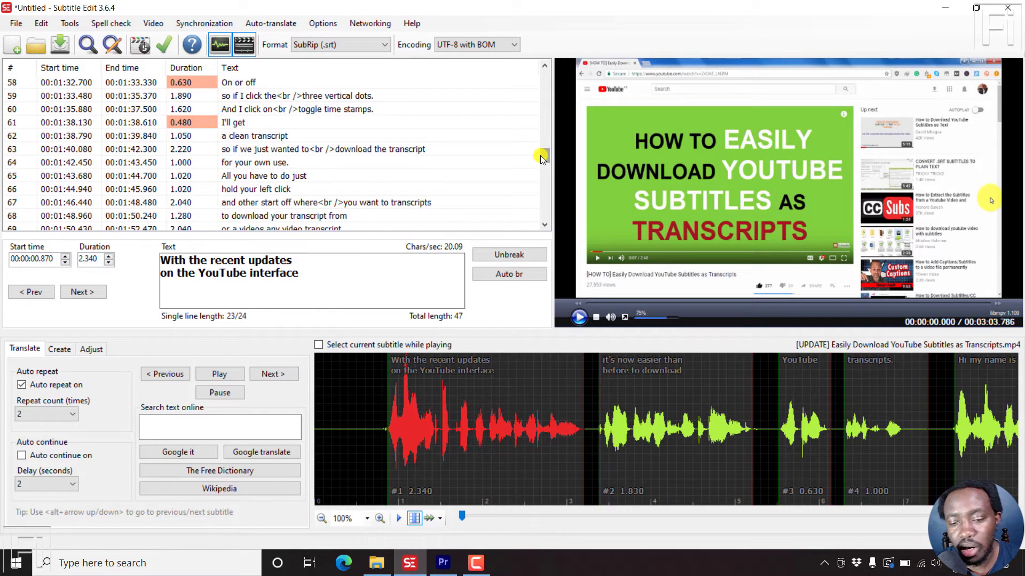
pyautogui.moveTo(542, 158); pyautogui.dragTo(544, 164)
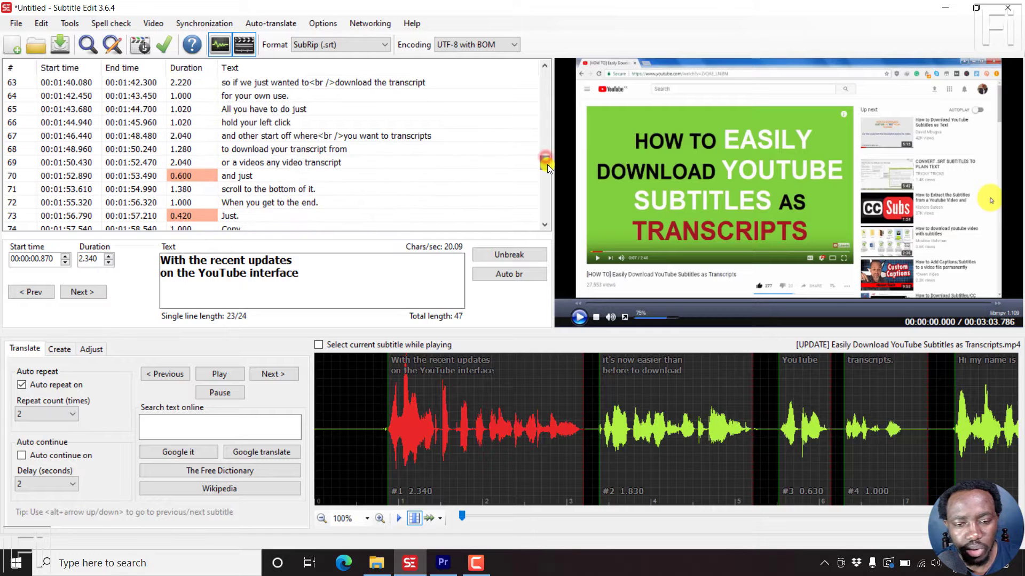
# - Select rows 65 ('All you have to do just') through 72 ('When you get to the end.')
pyautogui.click(252, 108)
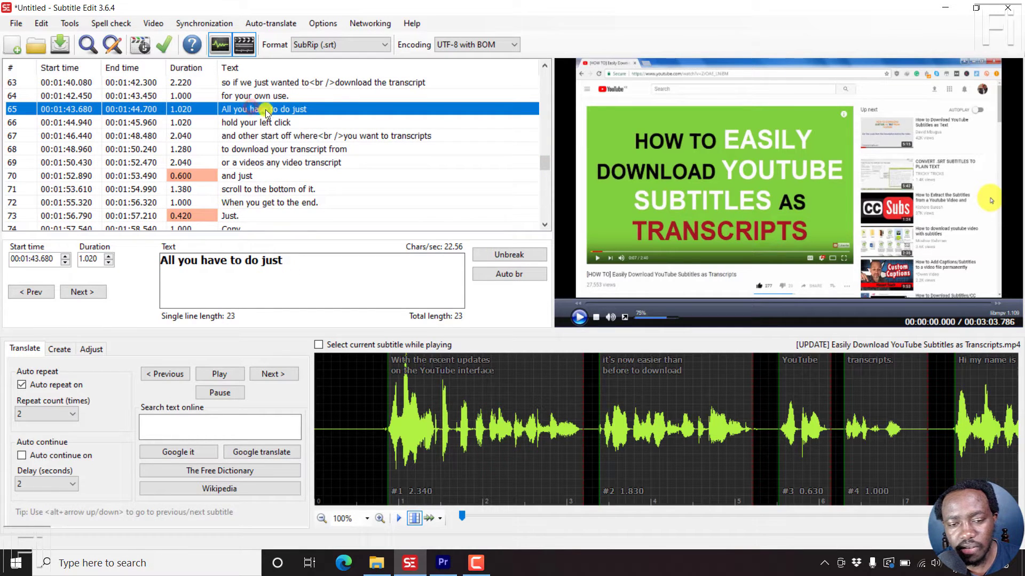
pyautogui.hotkey('shift', 'Down')
pyautogui.hotkey('shift', 'Down')
pyautogui.hotkey('shift', 'Down')
pyautogui.hotkey('shift', 'Down')
pyautogui.hotkey('shift', 'Down')
pyautogui.hotkey('shift', 'Down')
pyautogui.hotkey('shift', 'Down')
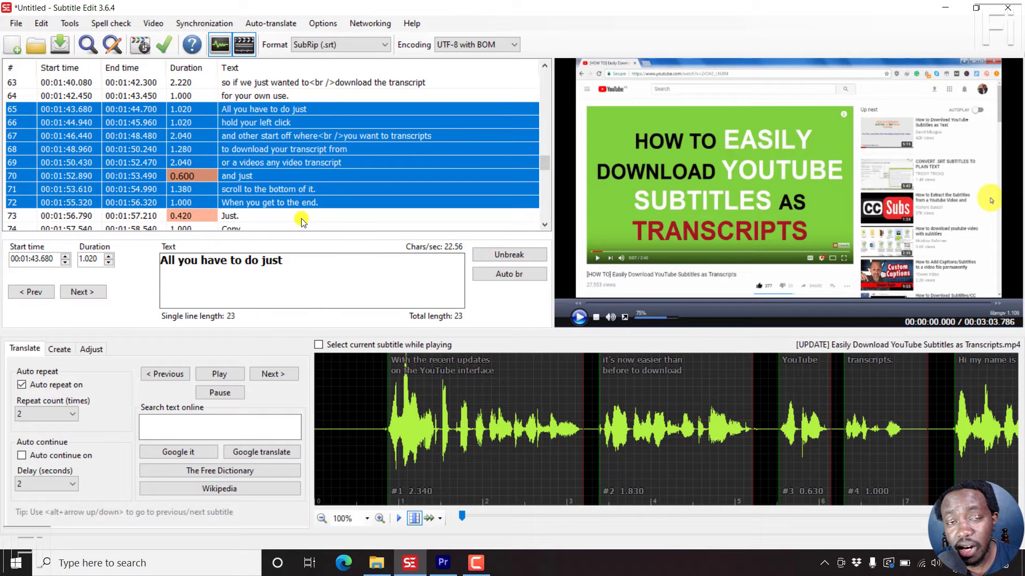
pyautogui.click(269, 111)
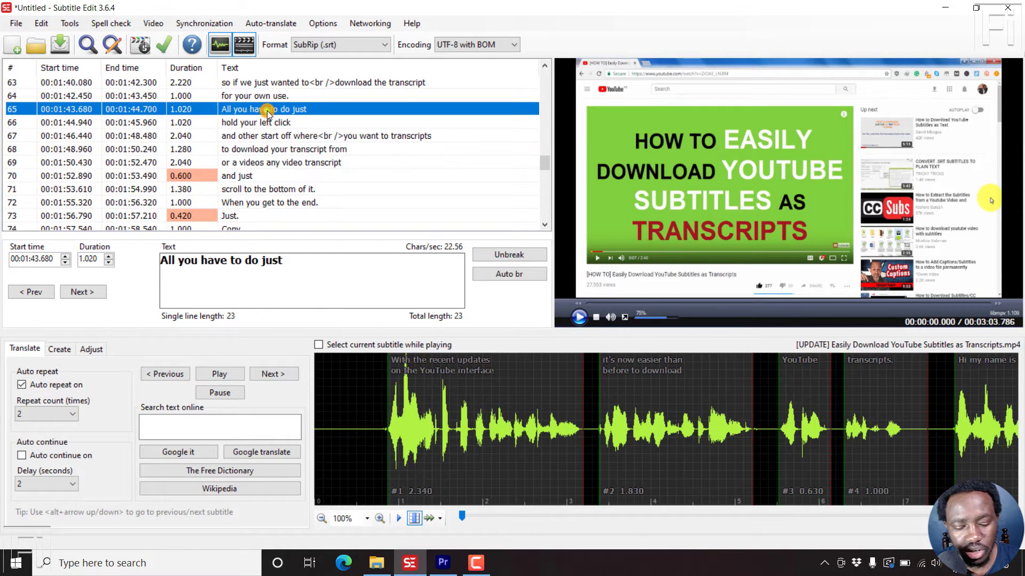
pyautogui.hotkey('shift', 'Down')
pyautogui.hotkey('shift', 'Down')
pyautogui.hotkey('shift', 'Down')
pyautogui.hotkey('shift', 'Down')
pyautogui.hotkey('shift', 'Down')
pyautogui.hotkey('shift', 'Down')
pyautogui.hotkey('shift', 'Down')
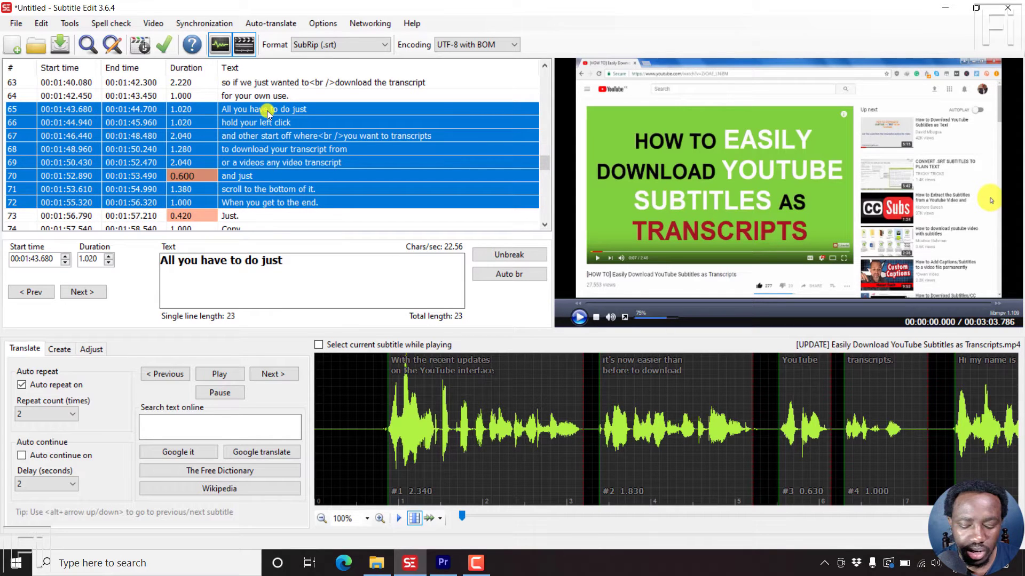
# - Choose Selected lines > Save selected lines as from the context menu of rows 65–72
pyautogui.rightClick(268, 113)
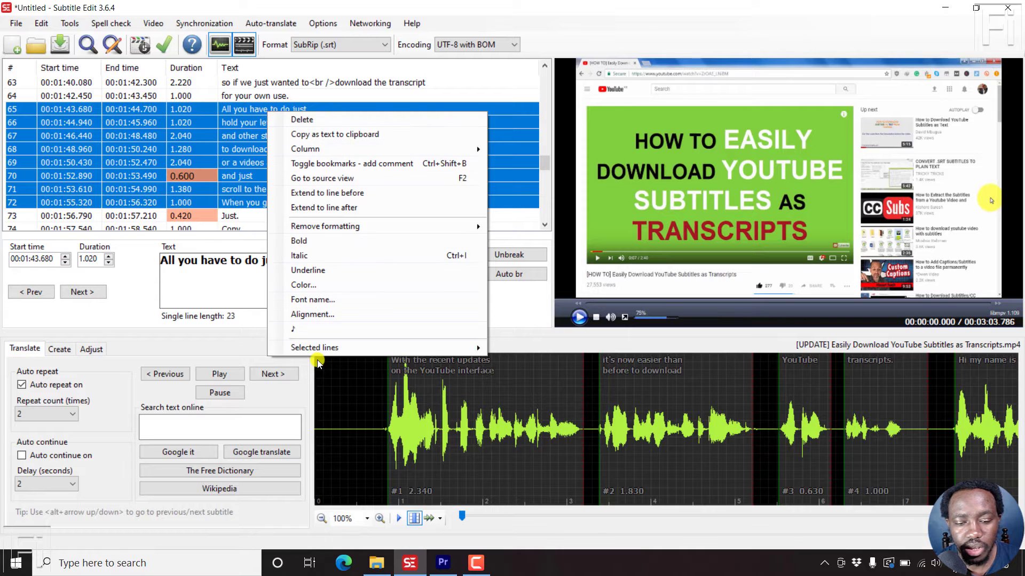
pyautogui.moveTo(339, 348)
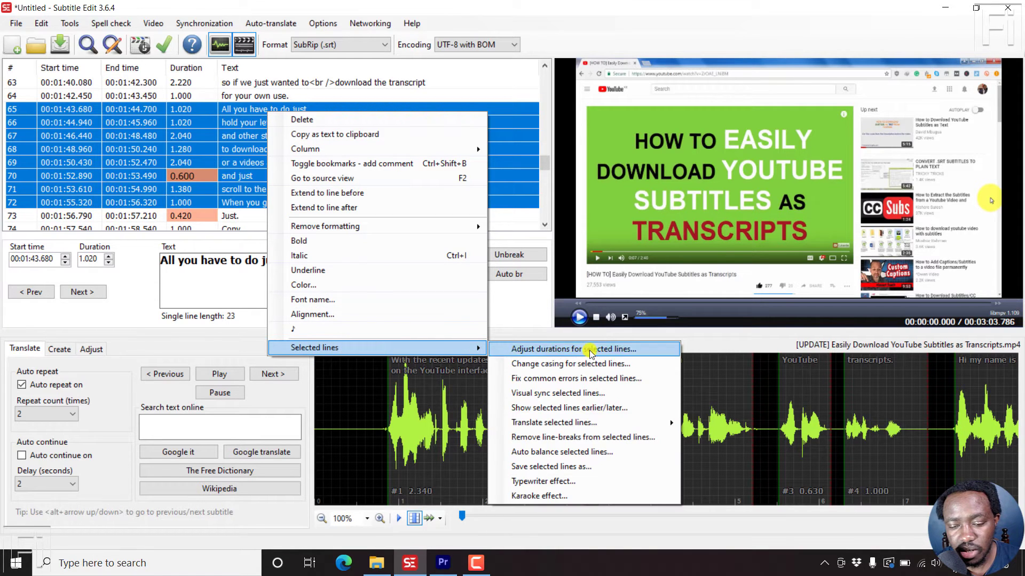
pyautogui.click(544, 468)
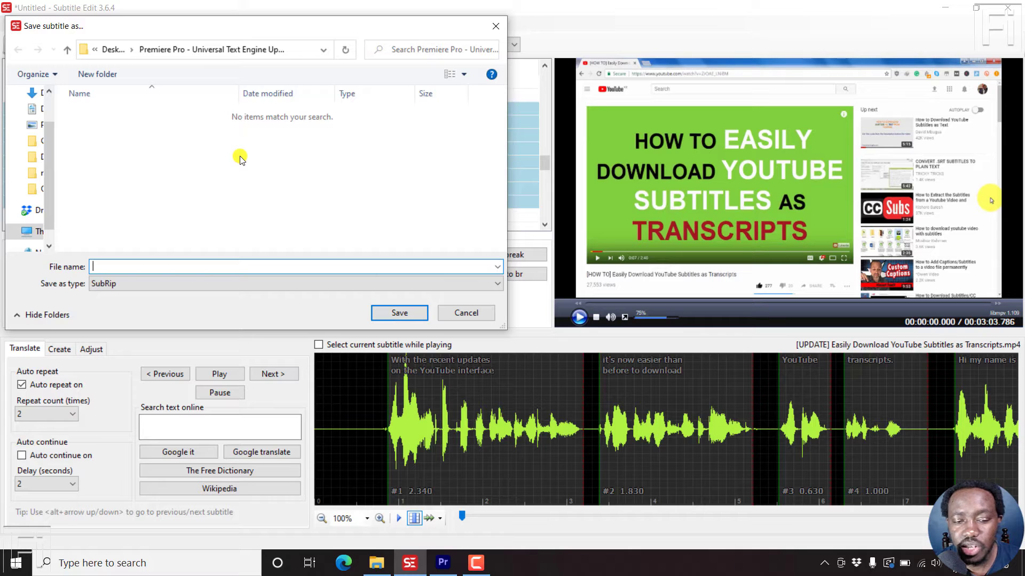
# - Save the eight selected lines as a SubRip file named sample.srt
pyautogui.click(498, 283)
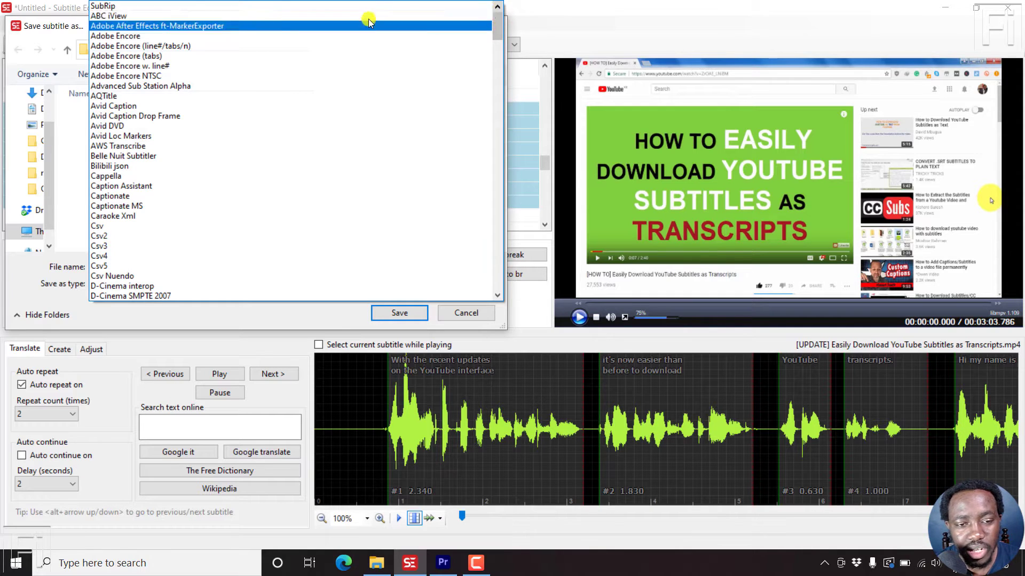
pyautogui.click(129, 7)
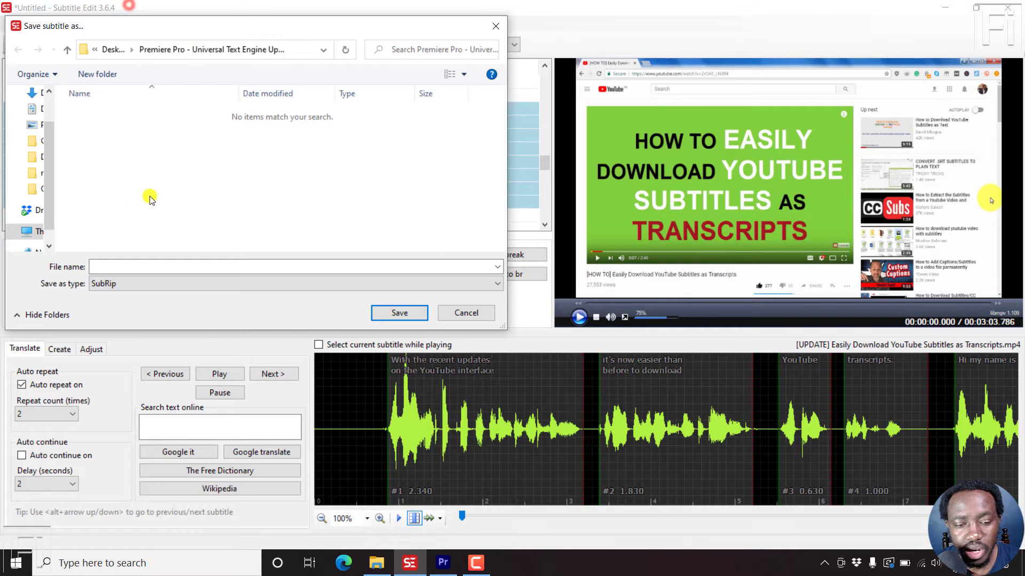
pyautogui.click(131, 263)
pyautogui.write('s')
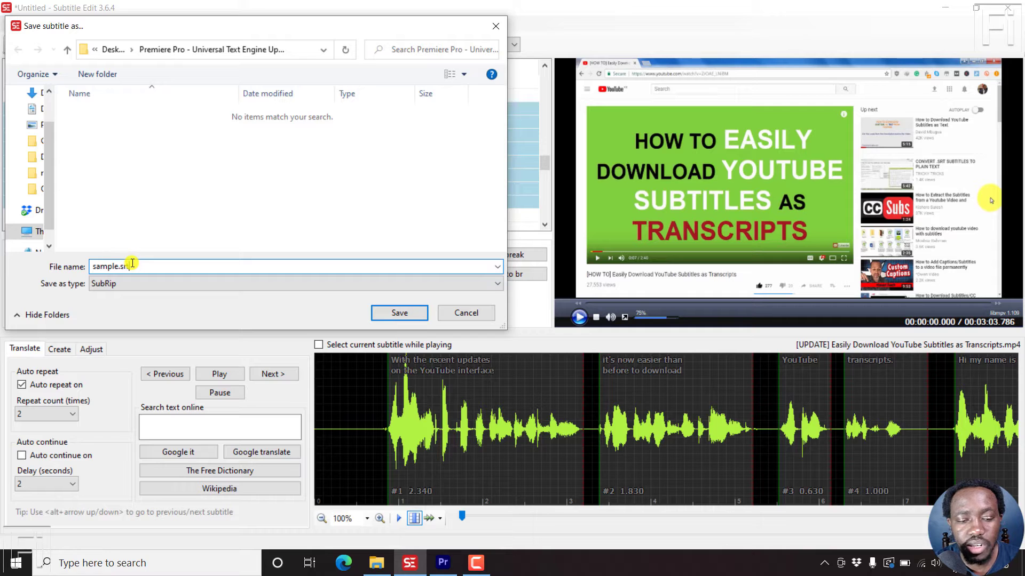
pyautogui.write('ample.srt')
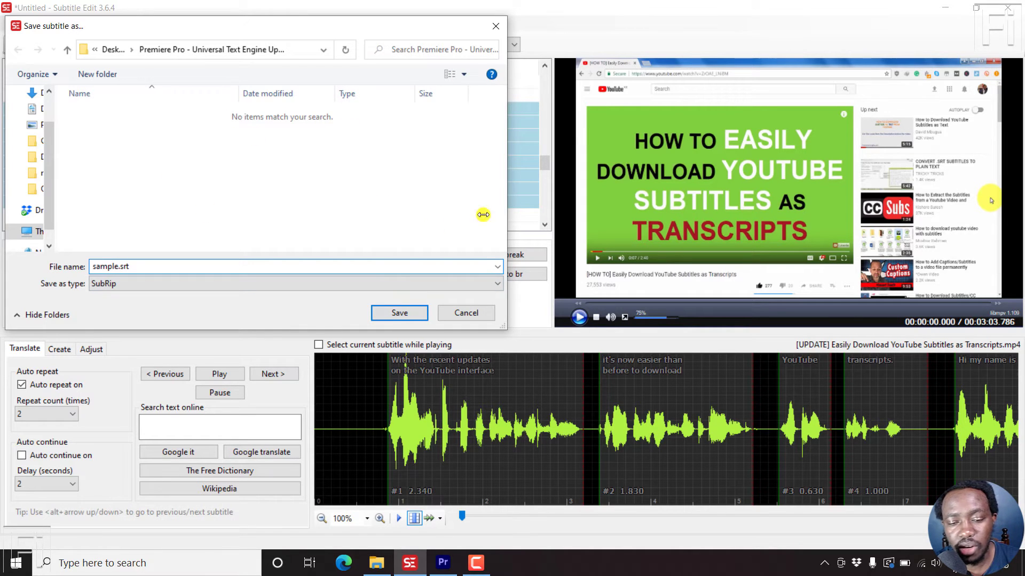
pyautogui.click(400, 314)
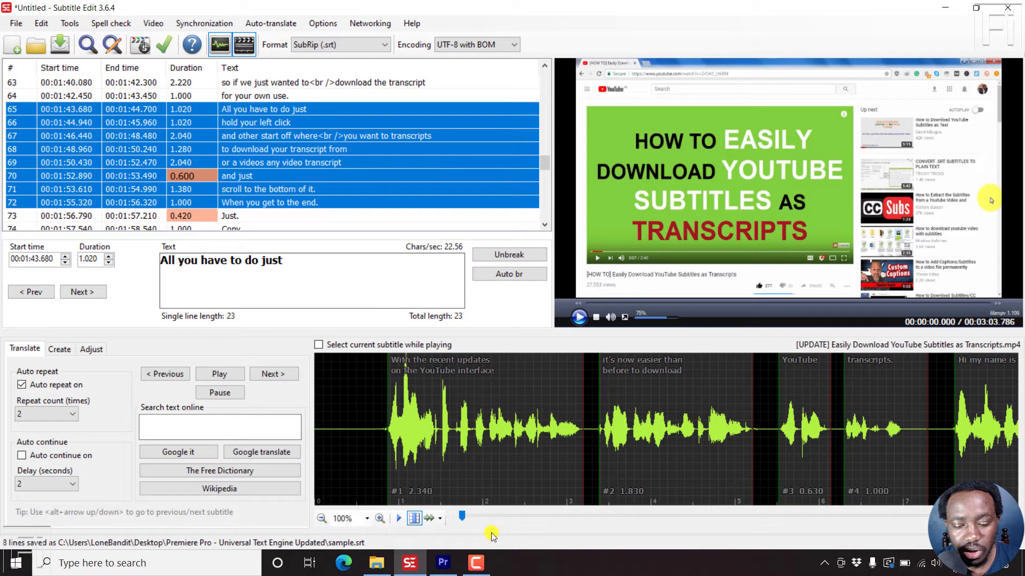
# - Open sample.srt in Notepad from File Explorer, maximize it to verify lines 65–72, then close it
pyautogui.click(377, 561)
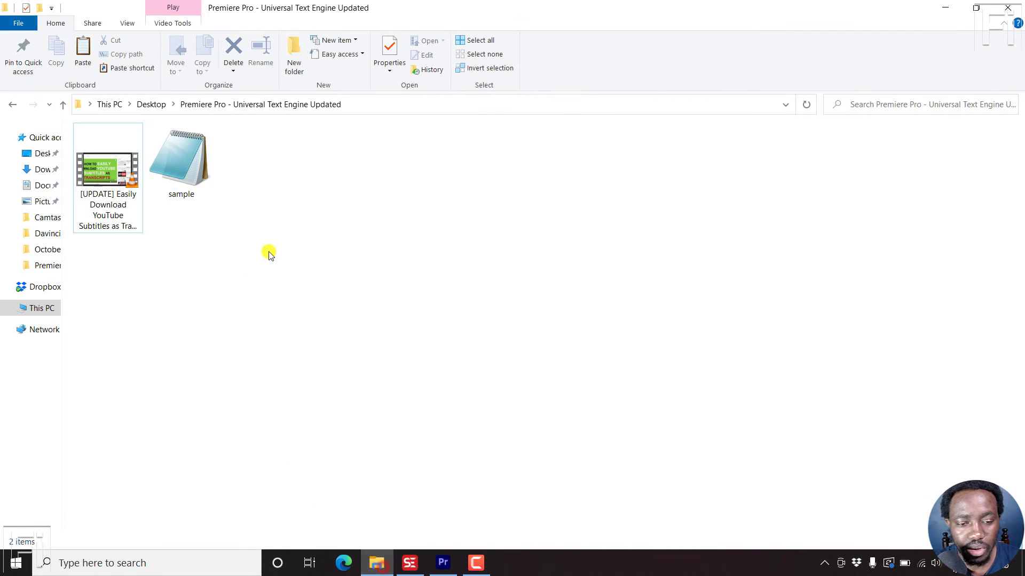
pyautogui.doubleClick(182, 175)
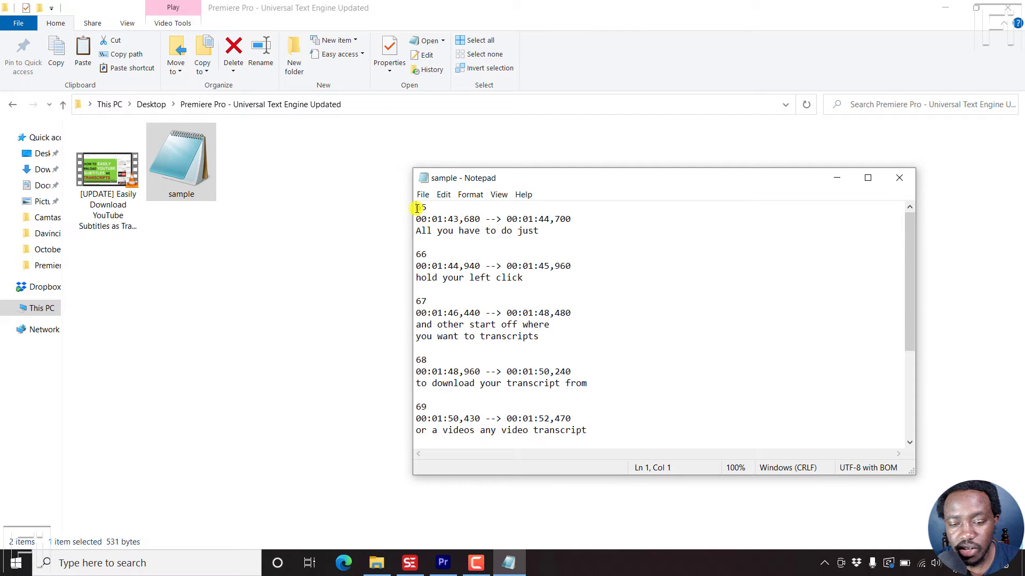
pyautogui.click(868, 178)
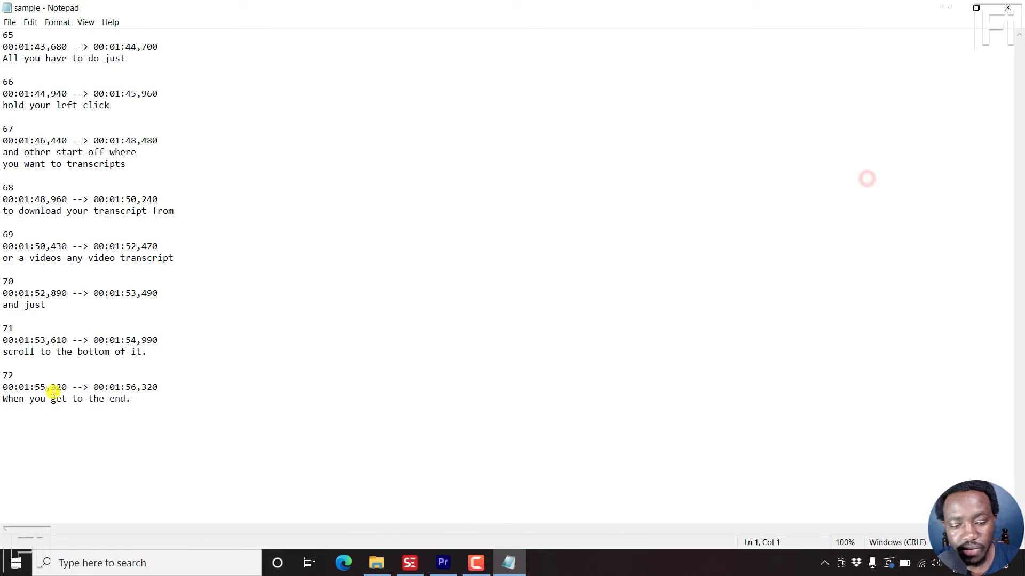
pyautogui.click(1007, 10)
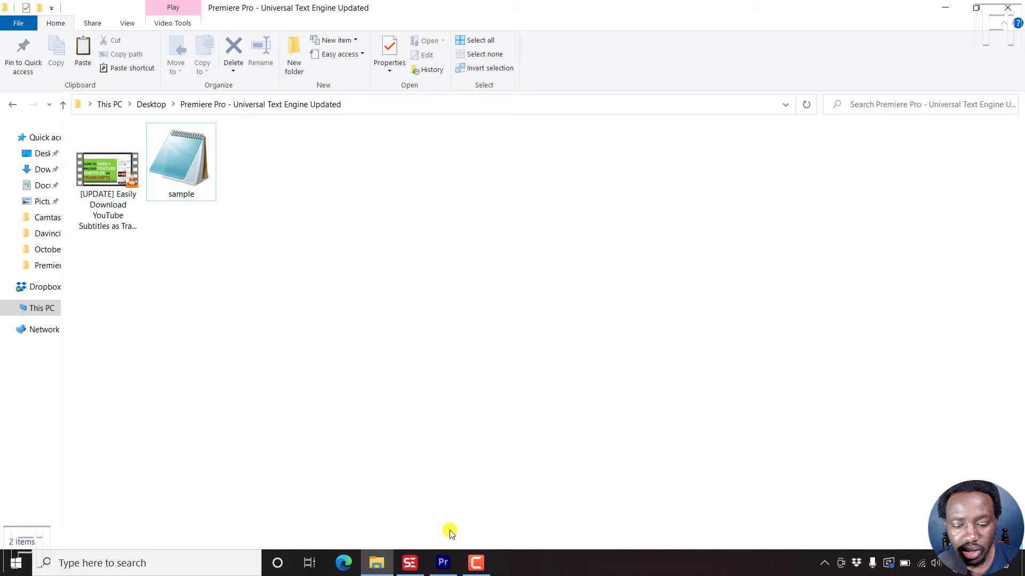
# - Reset the Premiere playhead to the sequence start and drag sample.srt from Explorer into the Project panel
pyautogui.click(443, 563)
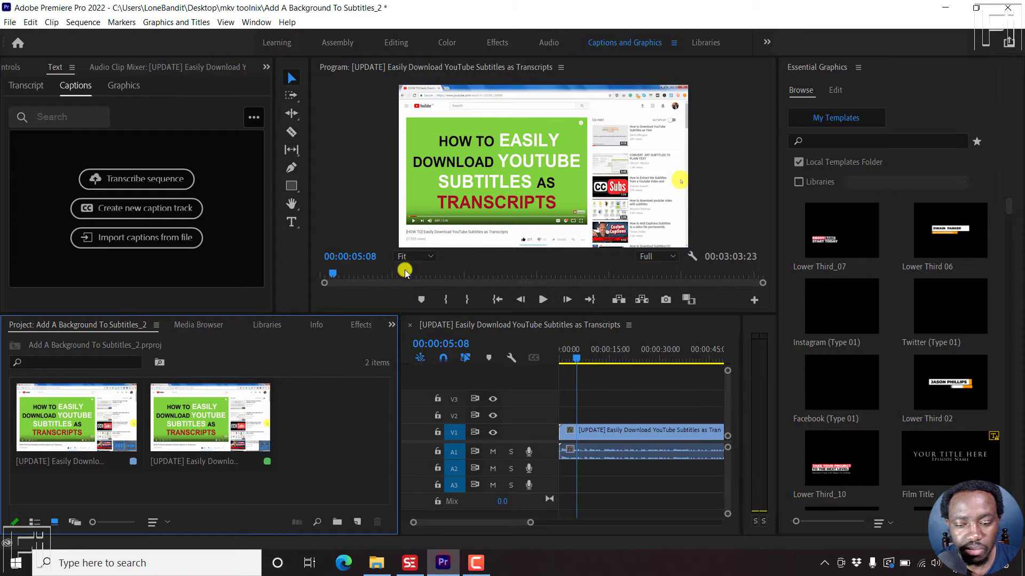
pyautogui.moveTo(576, 354); pyautogui.dragTo(525, 366)
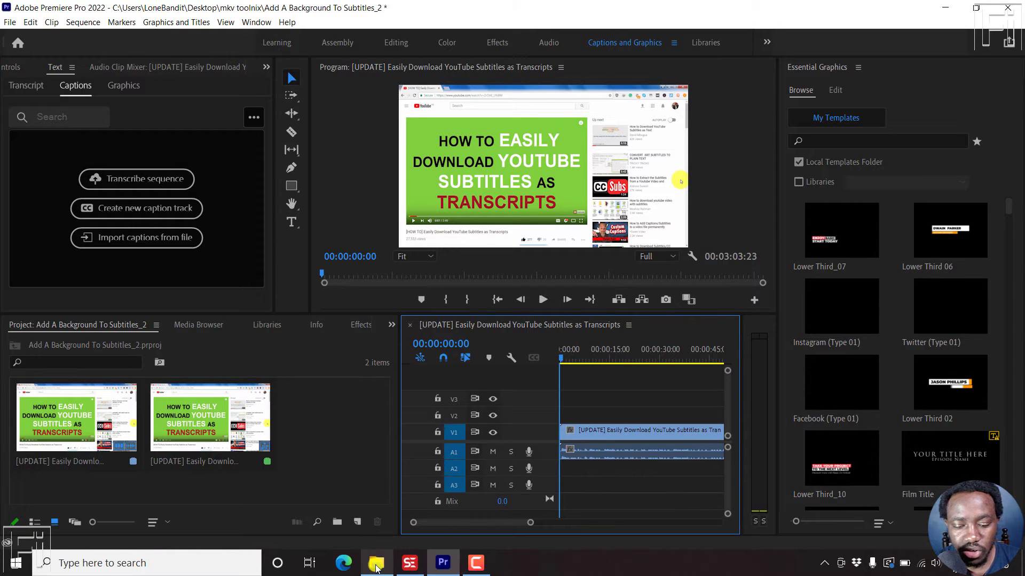
pyautogui.click(376, 564)
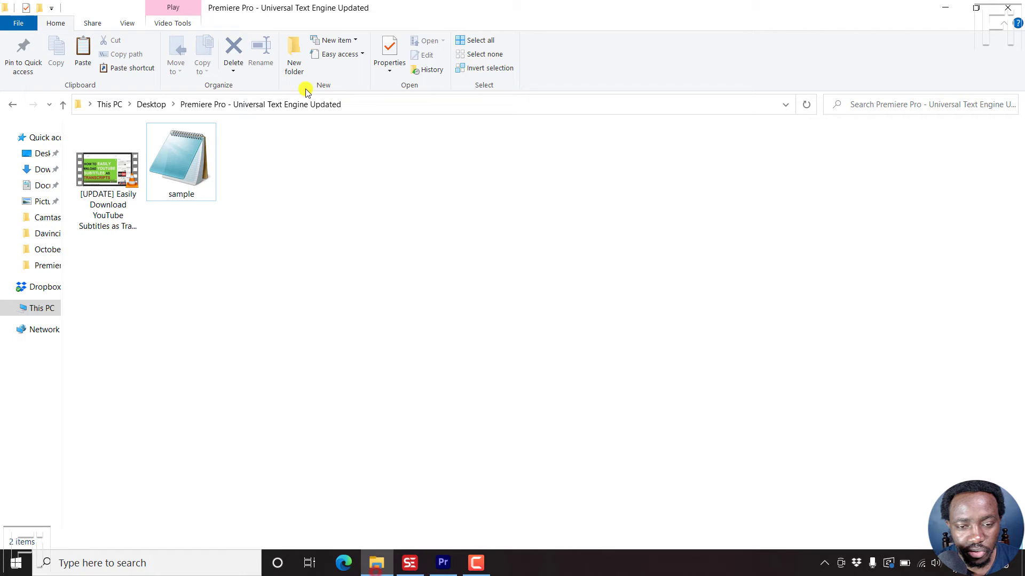
pyautogui.doubleClick(252, 6)
pyautogui.click(466, 280)
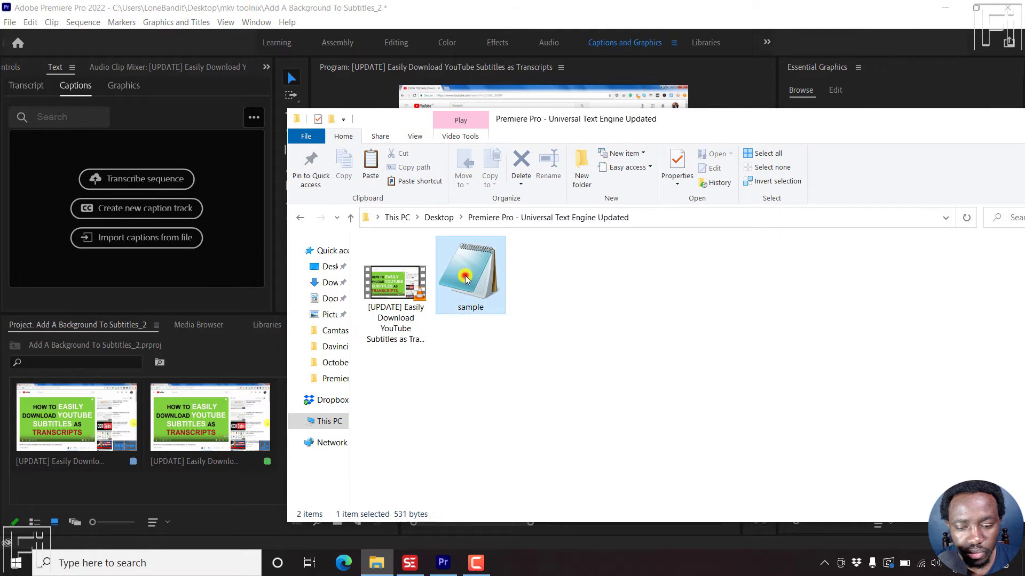
pyautogui.moveTo(465, 279); pyautogui.dragTo(244, 475)
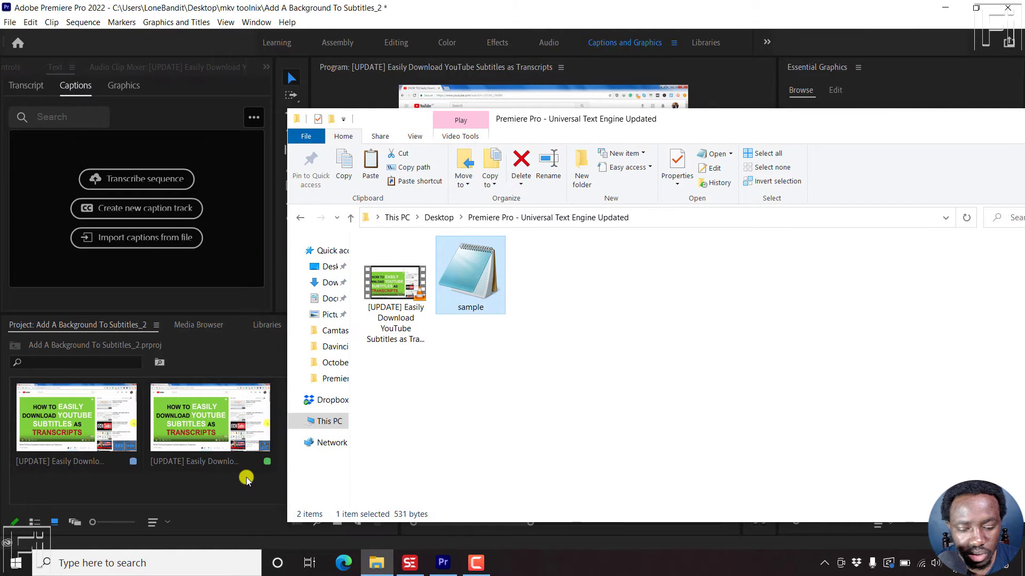
pyautogui.click(318, 5)
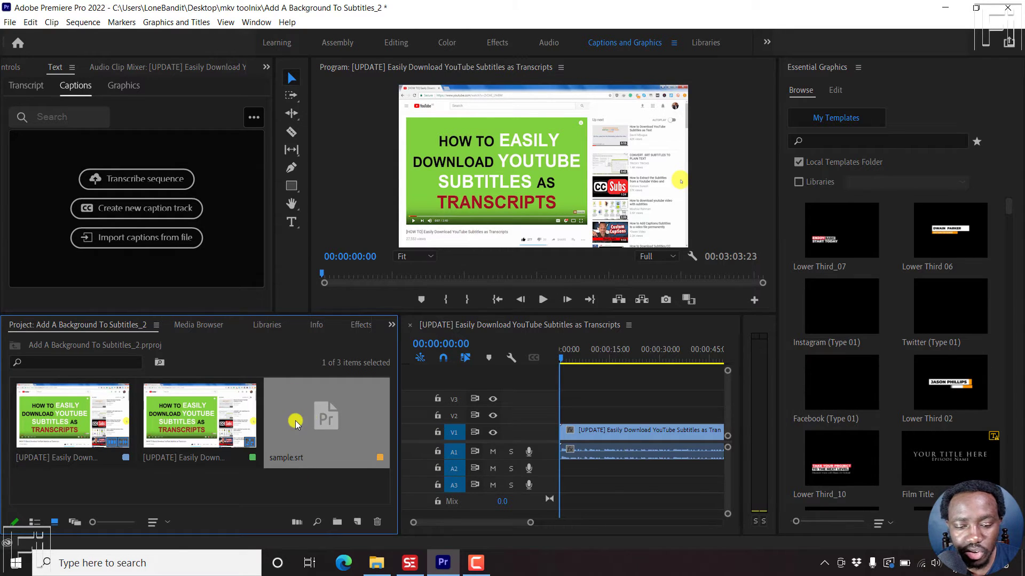
# - Drag sample.srt onto the timeline for the New caption track dialog, leaving caption style as none
pyautogui.moveTo(295, 423); pyautogui.dragTo(566, 378)
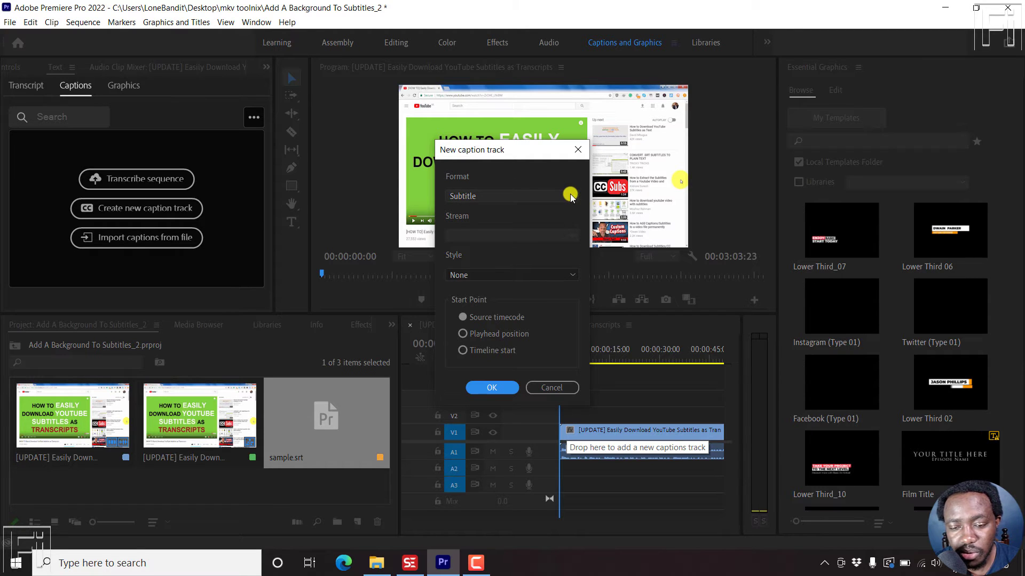
pyautogui.click(571, 275)
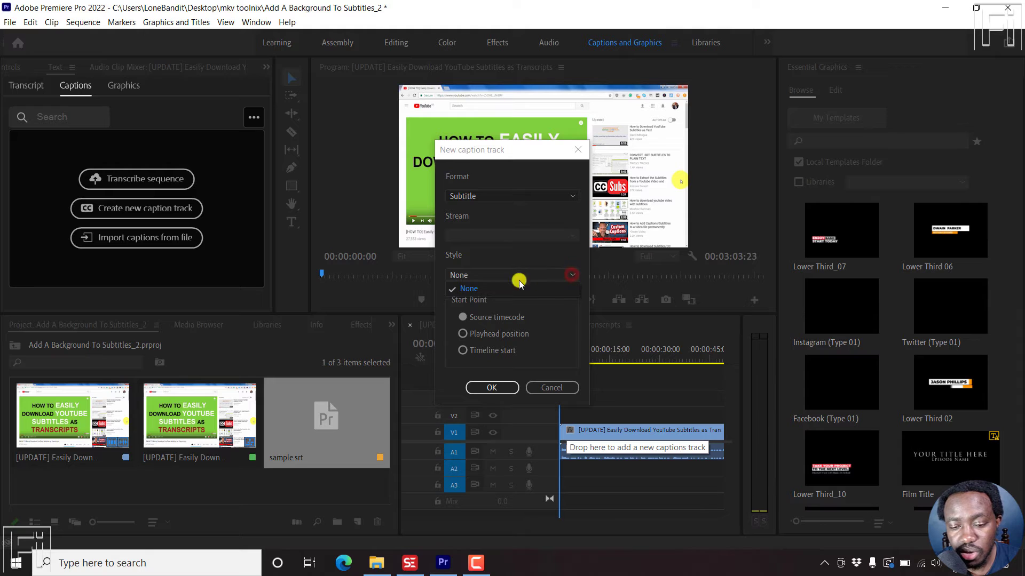
pyautogui.click(440, 269)
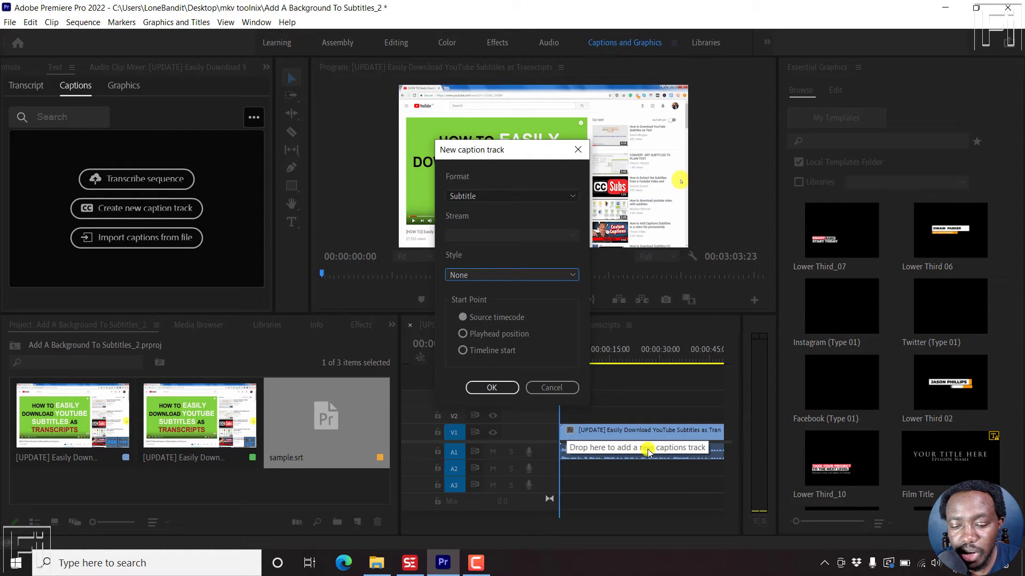
pyautogui.moveTo(488, 145); pyautogui.dragTo(333, 162)
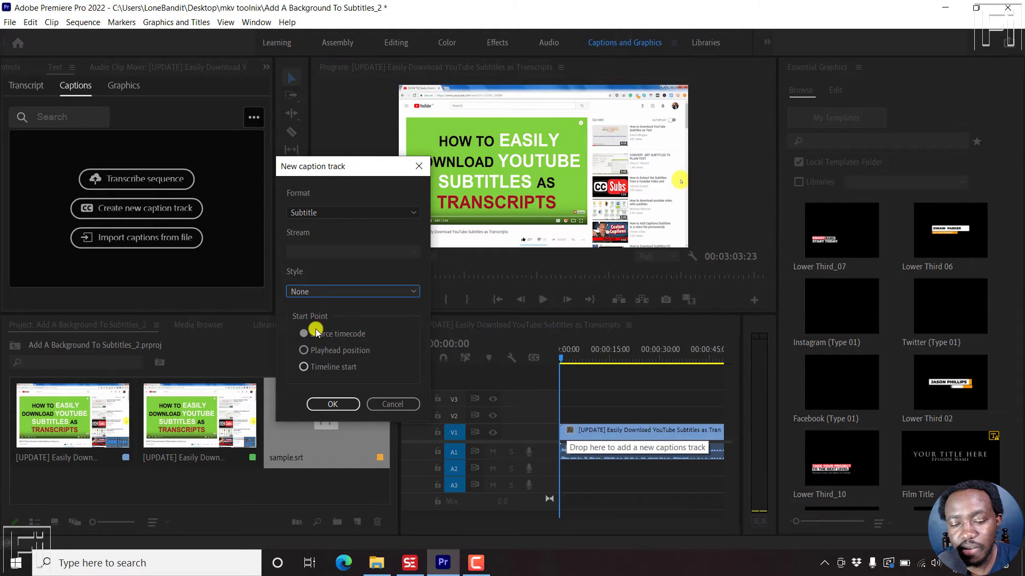
pyautogui.moveTo(329, 166); pyautogui.dragTo(535, 125)
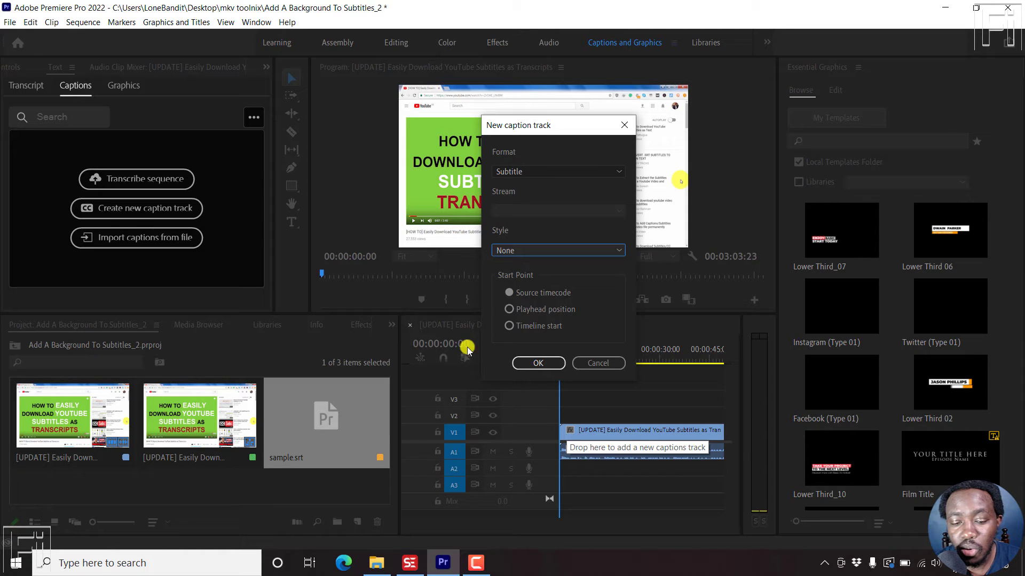
# - Open sample.srt in Notepad from File Explorer and scroll to cues 65–72
pyautogui.click(377, 562)
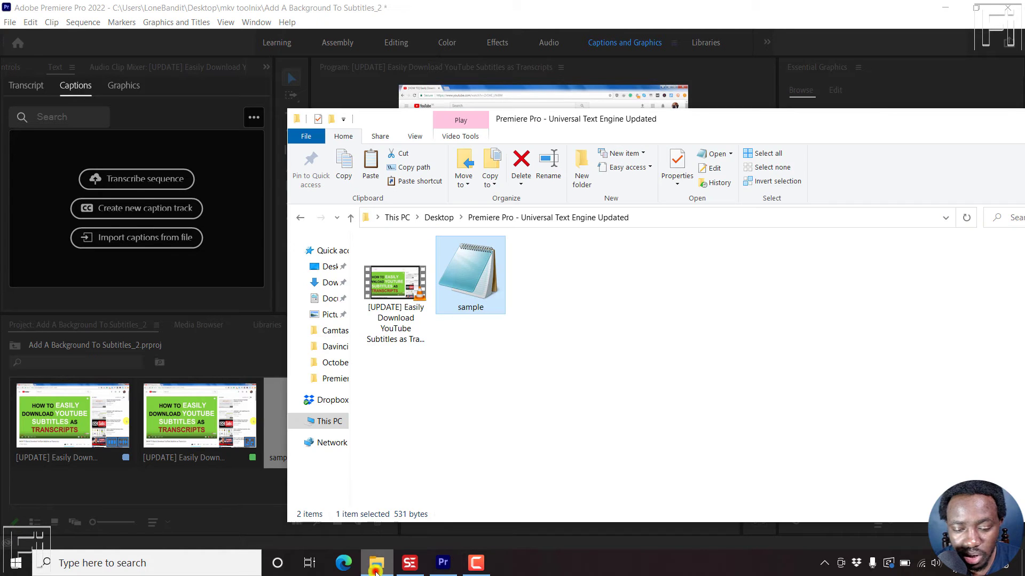
pyautogui.doubleClick(468, 296)
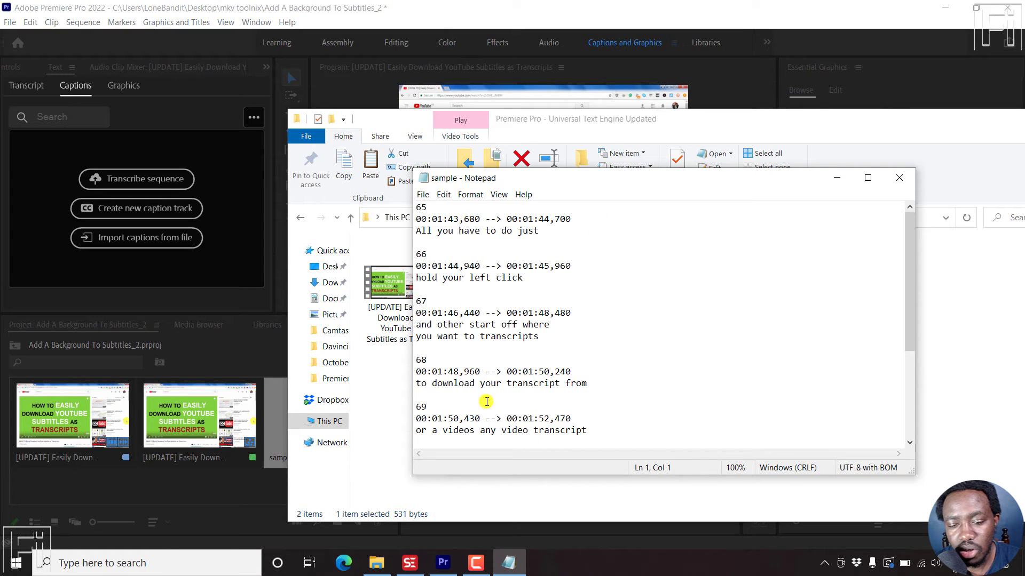
pyautogui.scroll(-5, 914, 294)
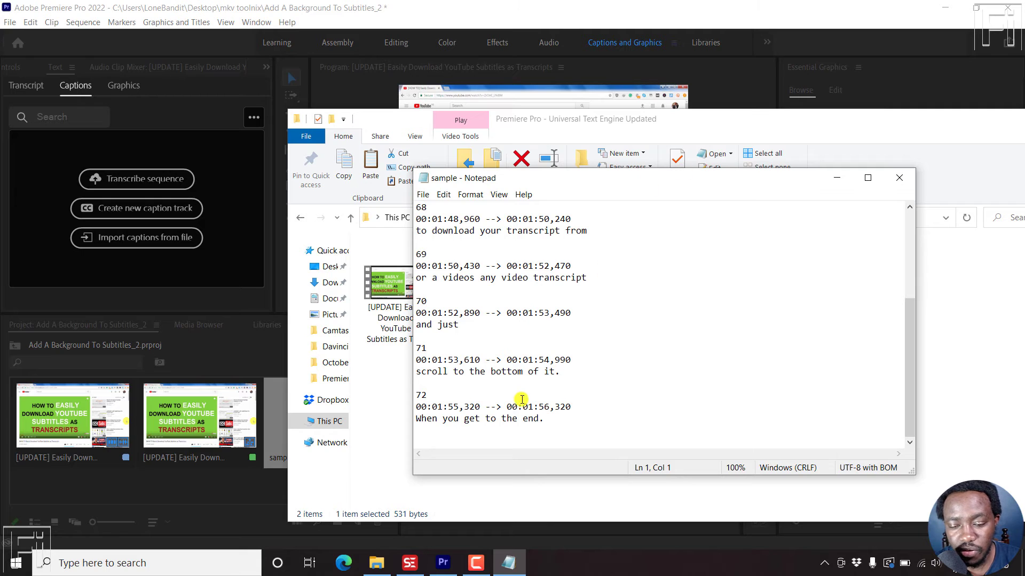
# - Set Start Point to Source timecode and create the sample.srt subtitle caption track
pyautogui.click(538, 5)
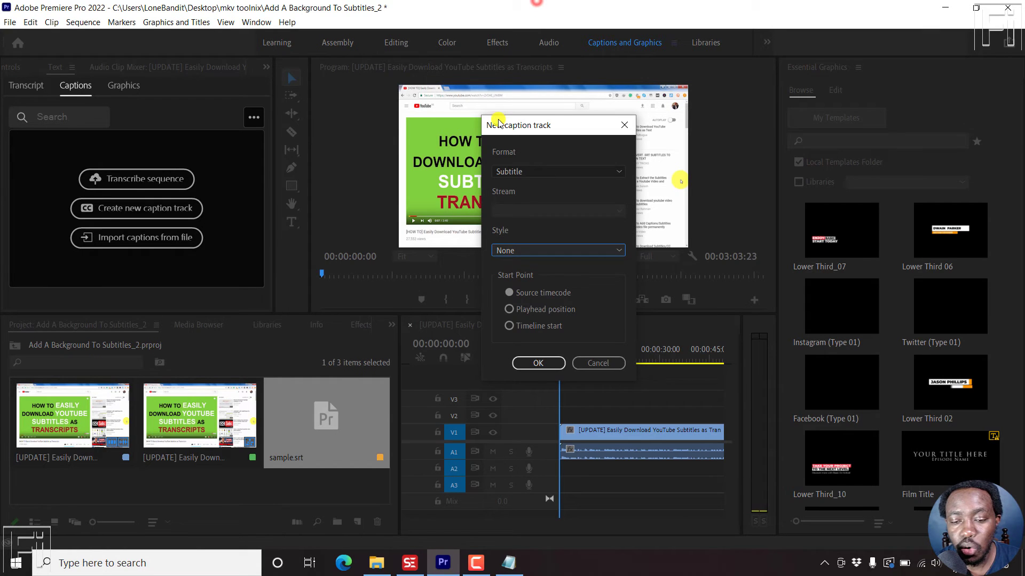
pyautogui.click(531, 296)
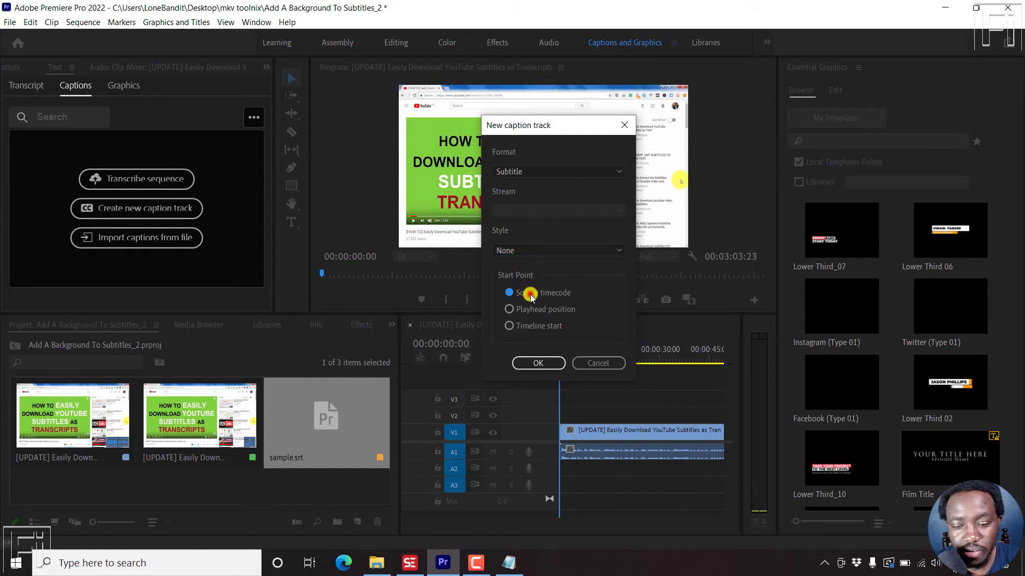
pyautogui.click(538, 362)
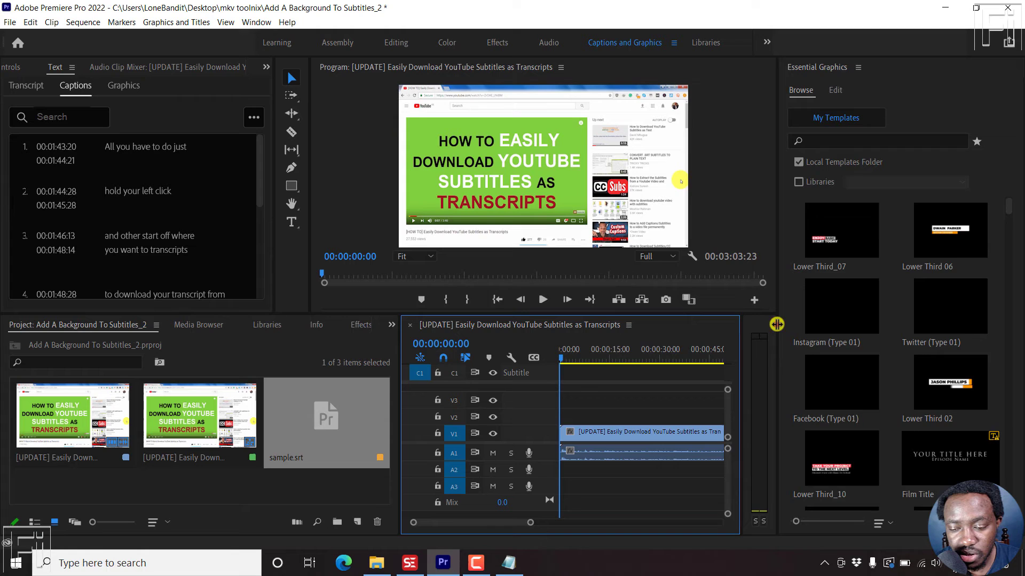
# - Resize the panels to widen the program monitor and the timeline
pyautogui.moveTo(776, 324); pyautogui.dragTo(951, 329)
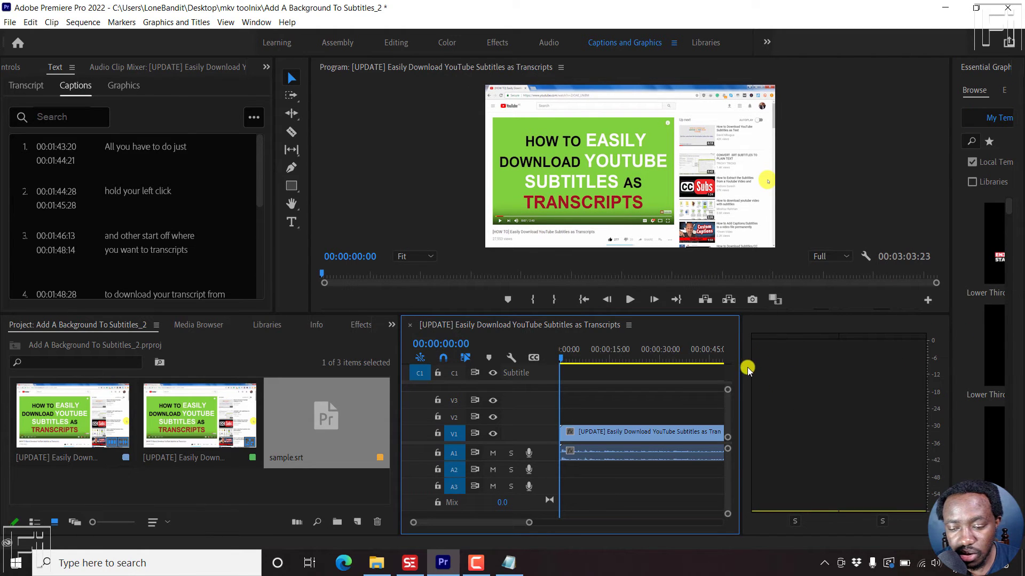
pyautogui.moveTo(740, 372); pyautogui.dragTo(942, 366)
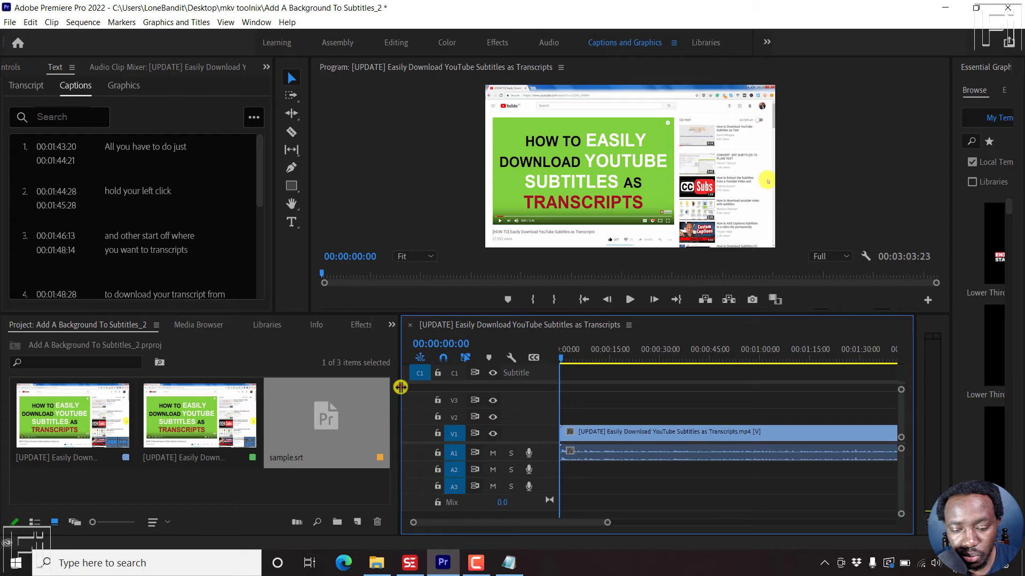
pyautogui.moveTo(401, 387); pyautogui.dragTo(212, 418)
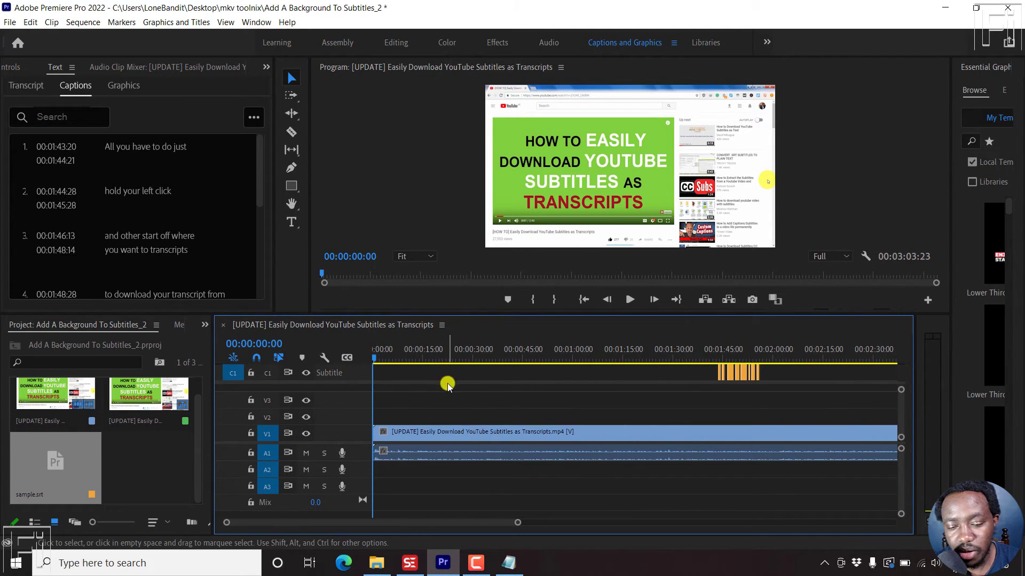
# - Place the playhead on the first caption around 00:01:43–00:01:44 to inspect its start
pyautogui.click(717, 354)
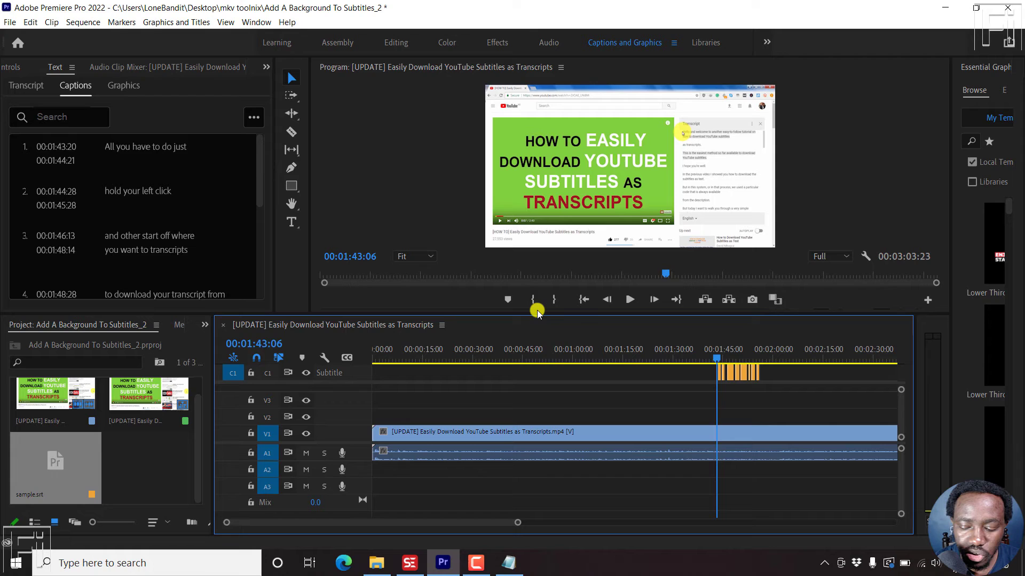
pyautogui.write('+')
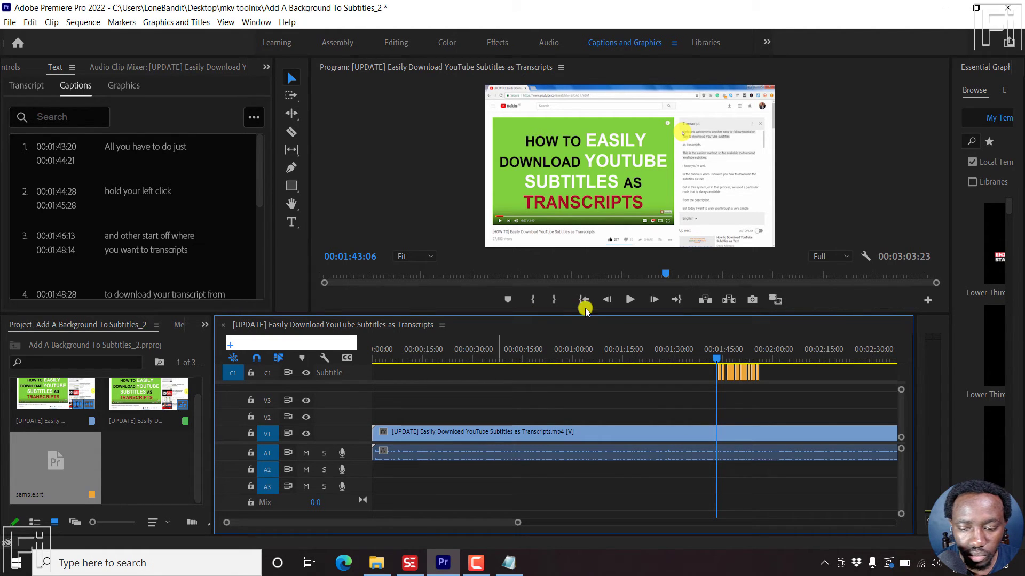
pyautogui.click(666, 365)
pyautogui.click(720, 349)
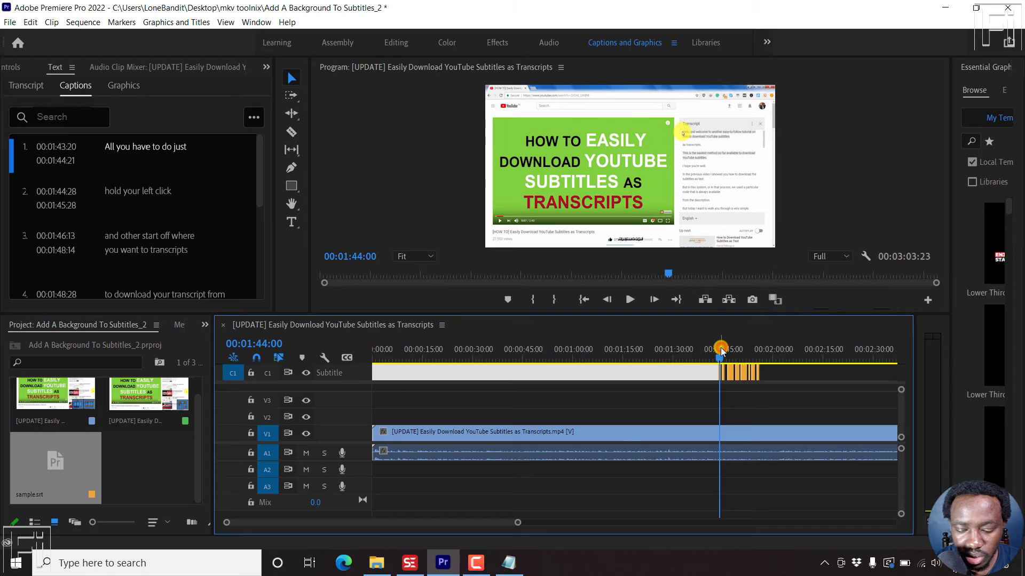
pyautogui.scroll(5, 720, 351)
pyautogui.moveTo(623, 356); pyautogui.dragTo(621, 361)
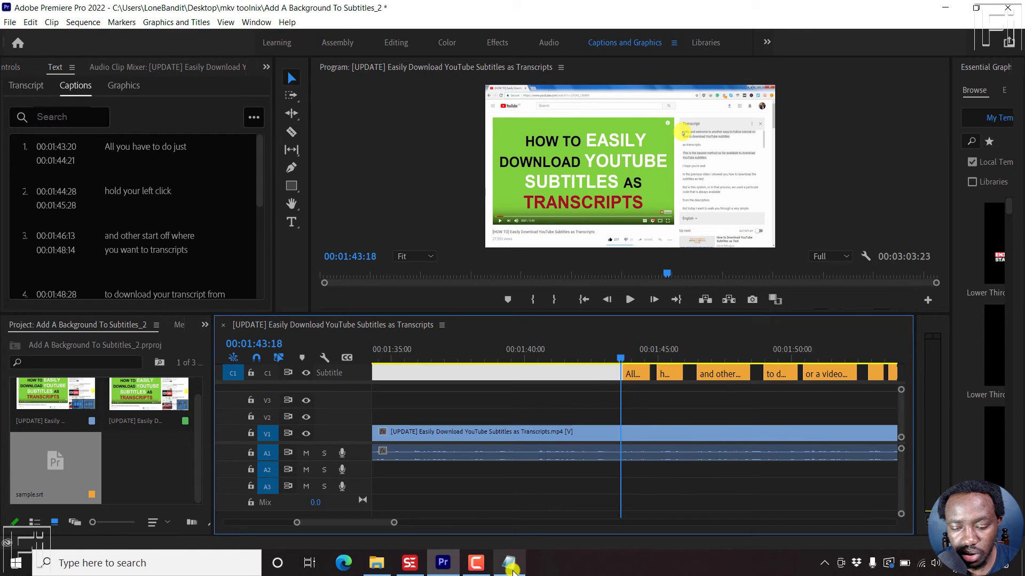
# - Compare the first caption's timing against the opening timecodes in the Notepad SRT
pyautogui.click(508, 563)
pyautogui.scroll(4, 914, 254)
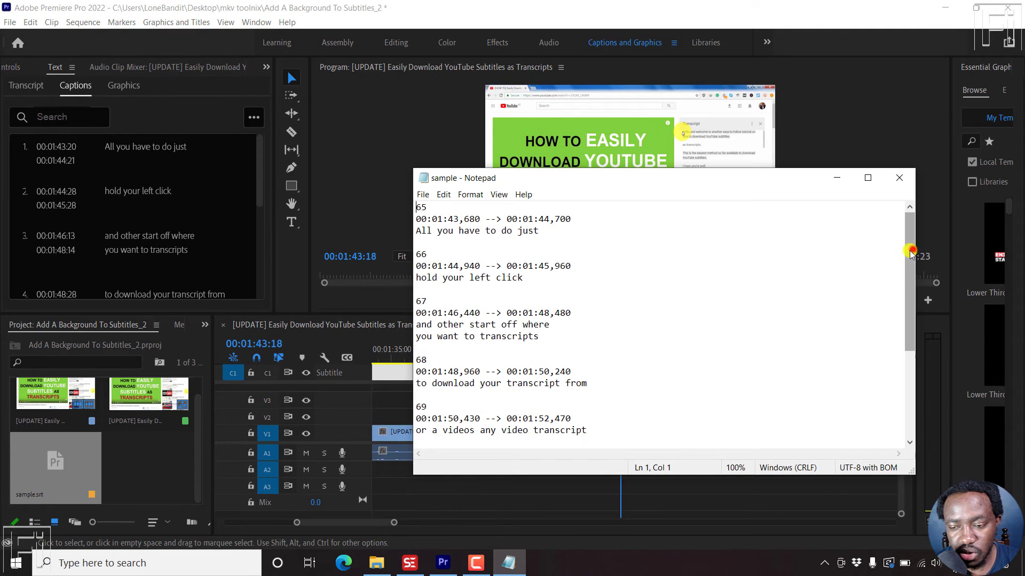
pyautogui.click(533, 4)
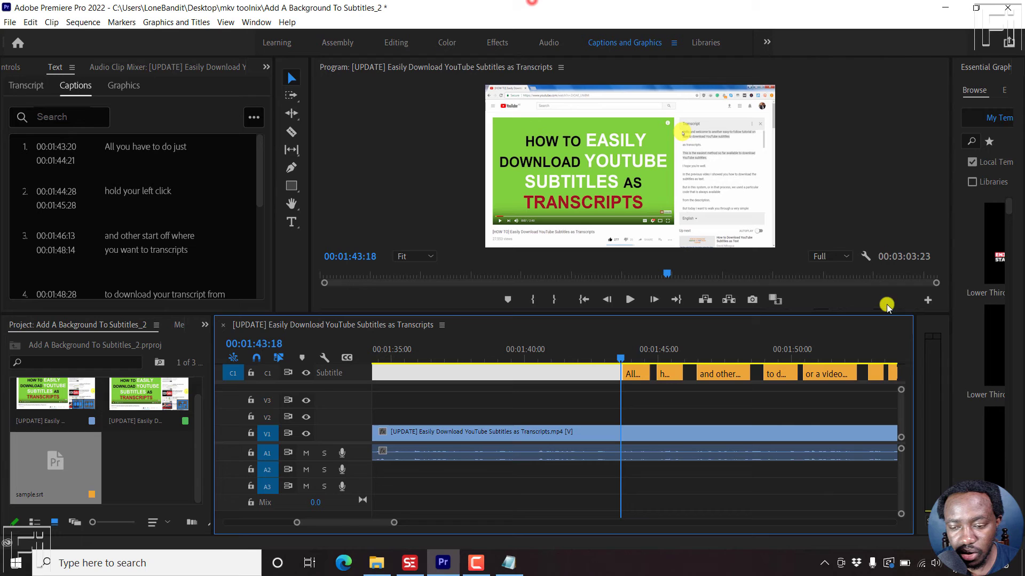
# - Check the last caption near 00:01:56, then zoom out to show the whole sequence
pyautogui.press('-')
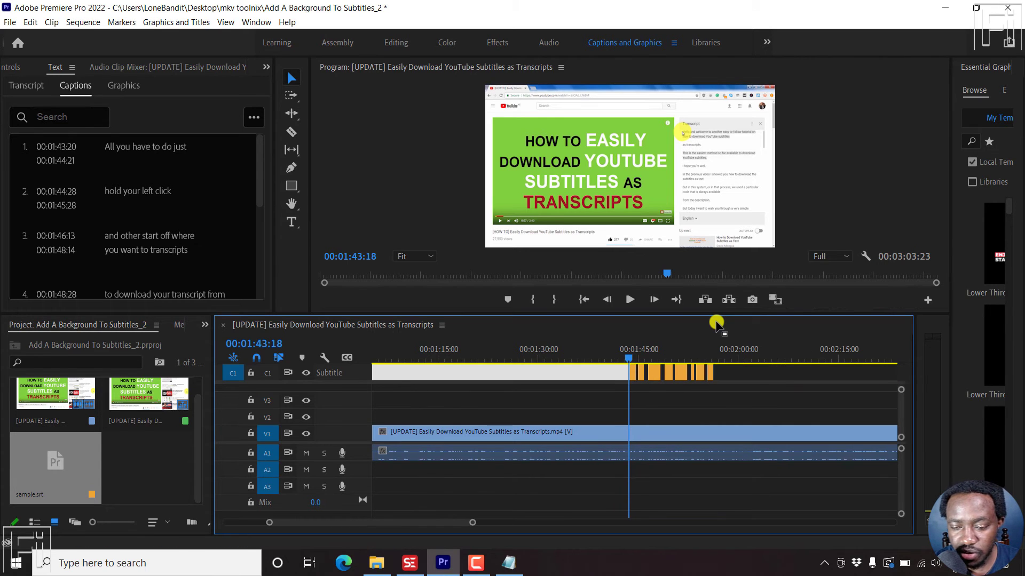
pyautogui.click(709, 361)
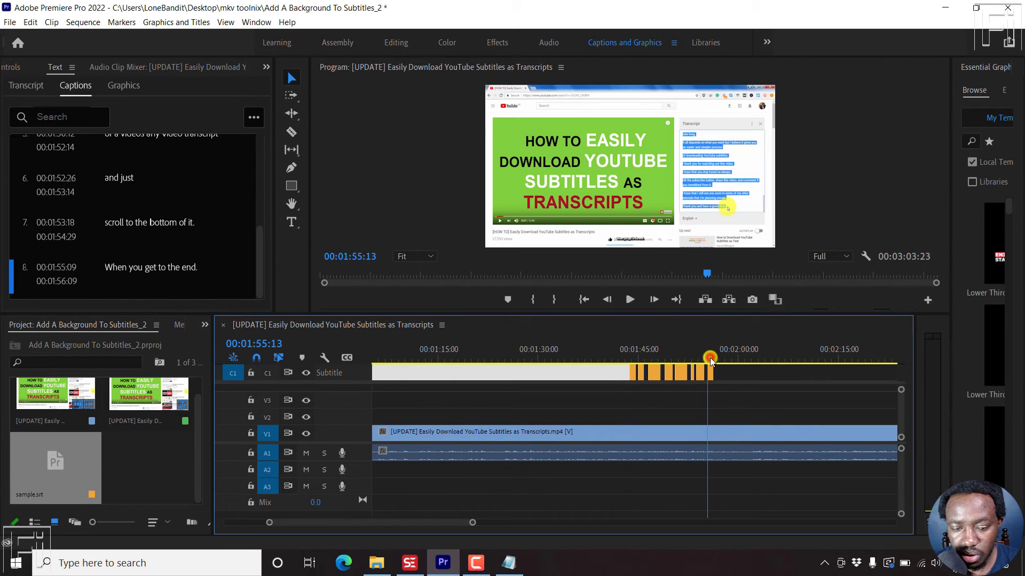
pyautogui.press('=')
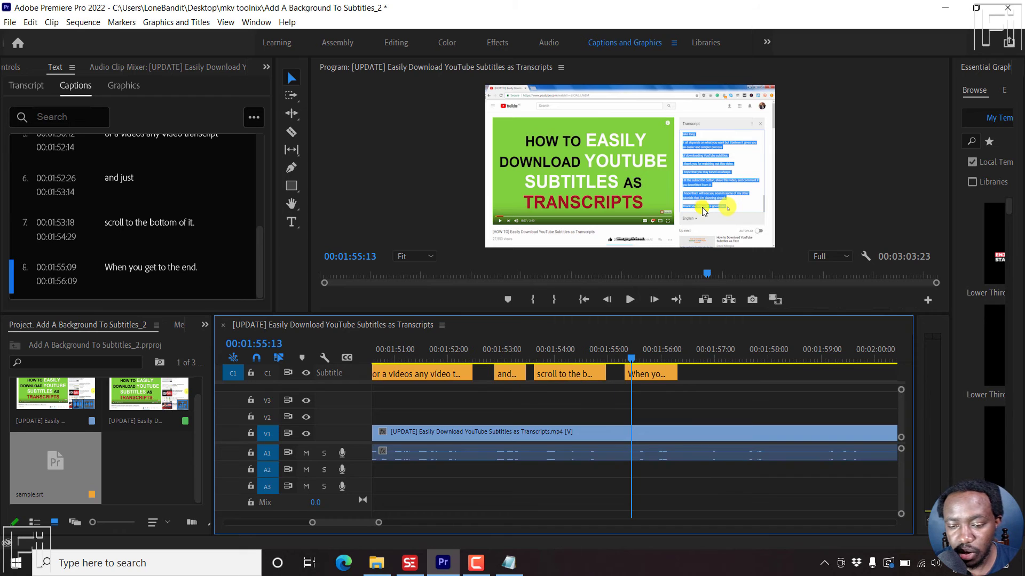
pyautogui.click(664, 355)
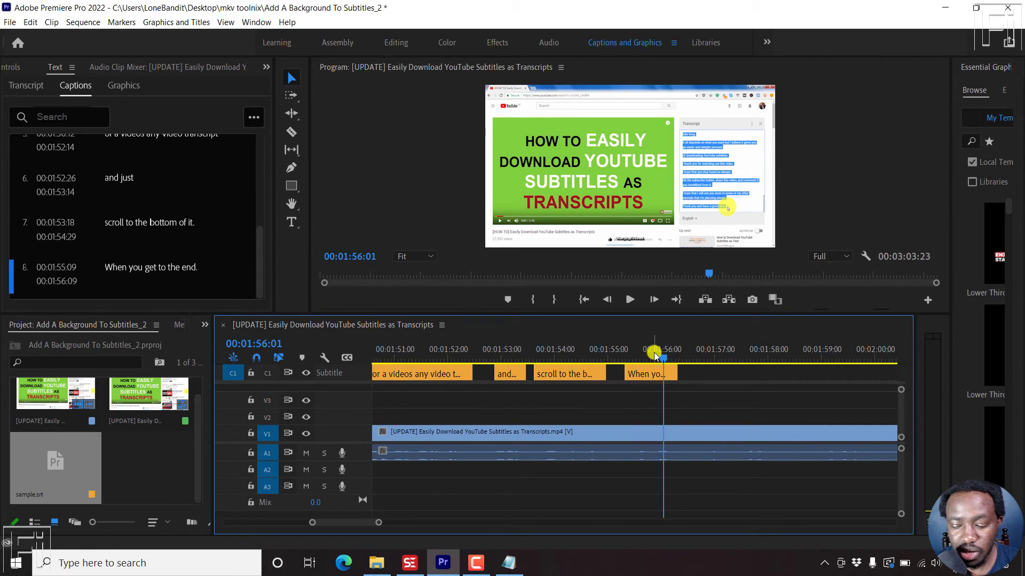
pyautogui.press('-')
pyautogui.press('-')
pyautogui.press('-')
pyautogui.press('-')
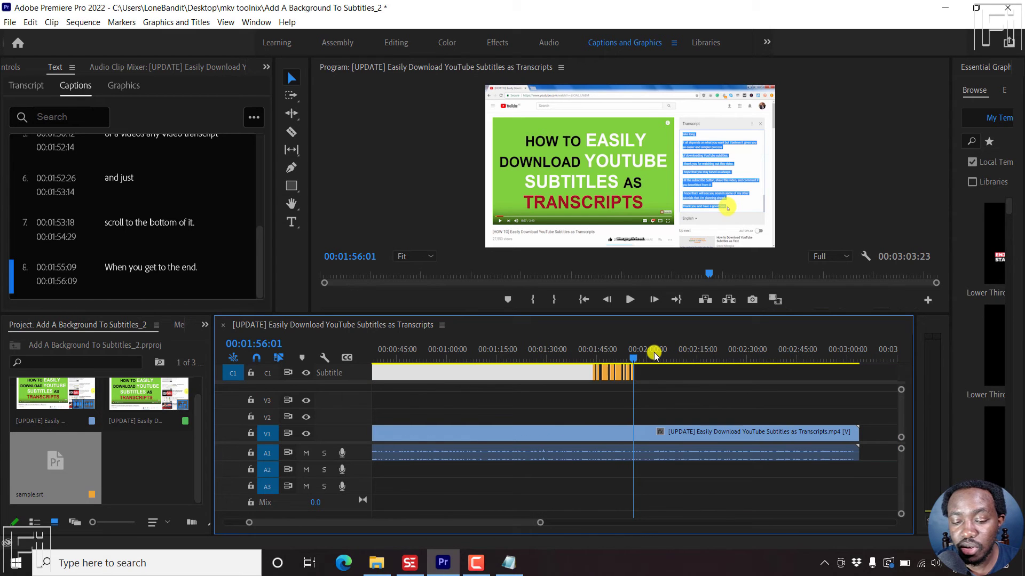
pyautogui.click(616, 401)
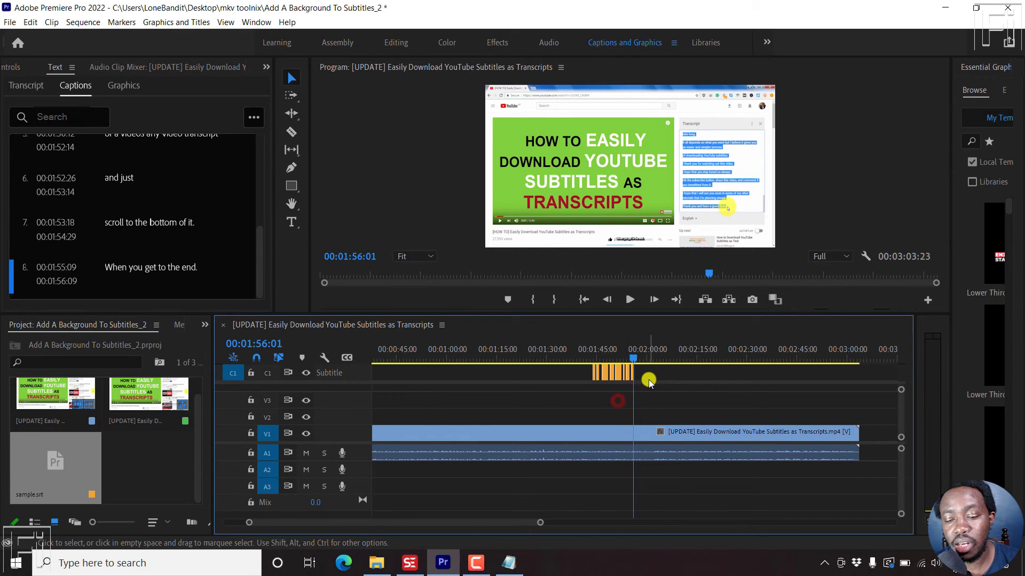
# - Select all eight caption clips and set their font size to 42 in Essential Graphics
pyautogui.moveTo(642, 372); pyautogui.dragTo(581, 377)
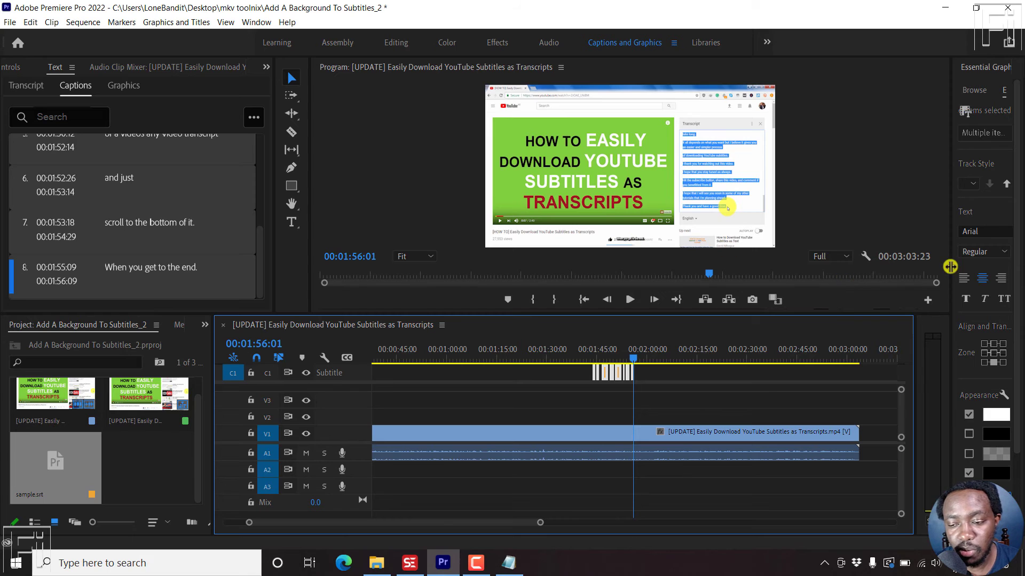
pyautogui.moveTo(951, 259); pyautogui.dragTo(772, 262)
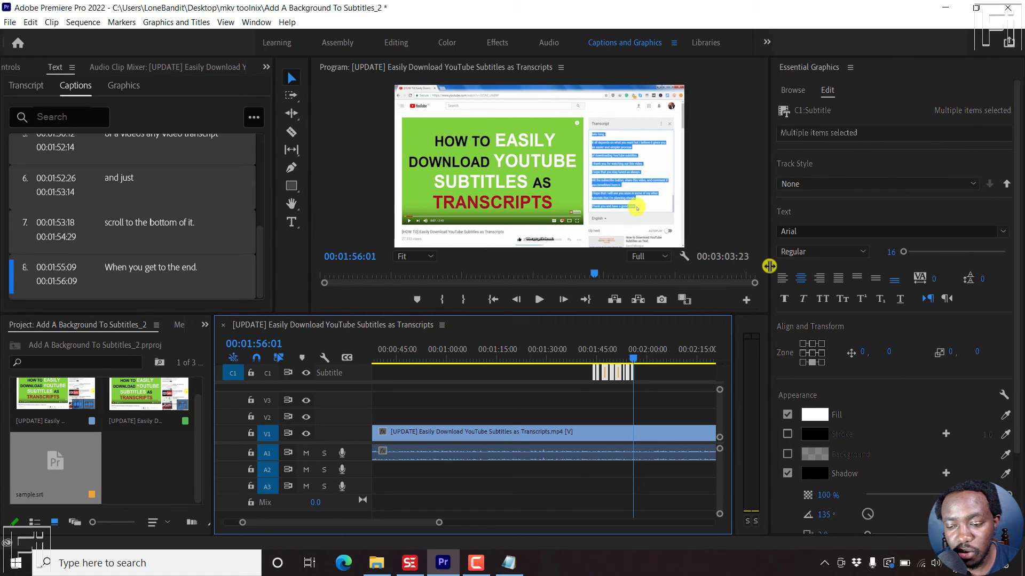
pyautogui.click(891, 254)
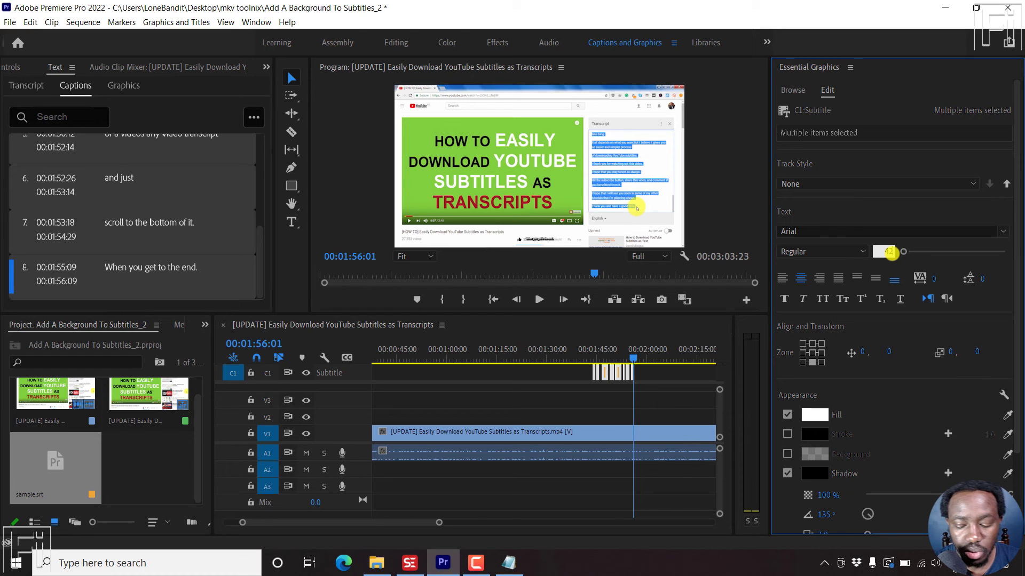
pyautogui.press('Return')
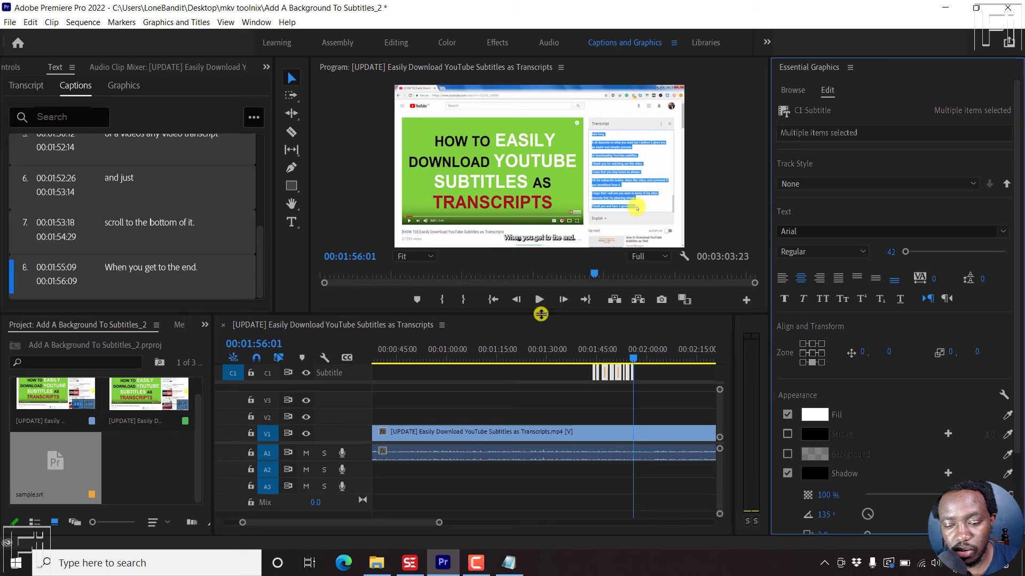
pyautogui.moveTo(541, 314); pyautogui.dragTo(542, 381)
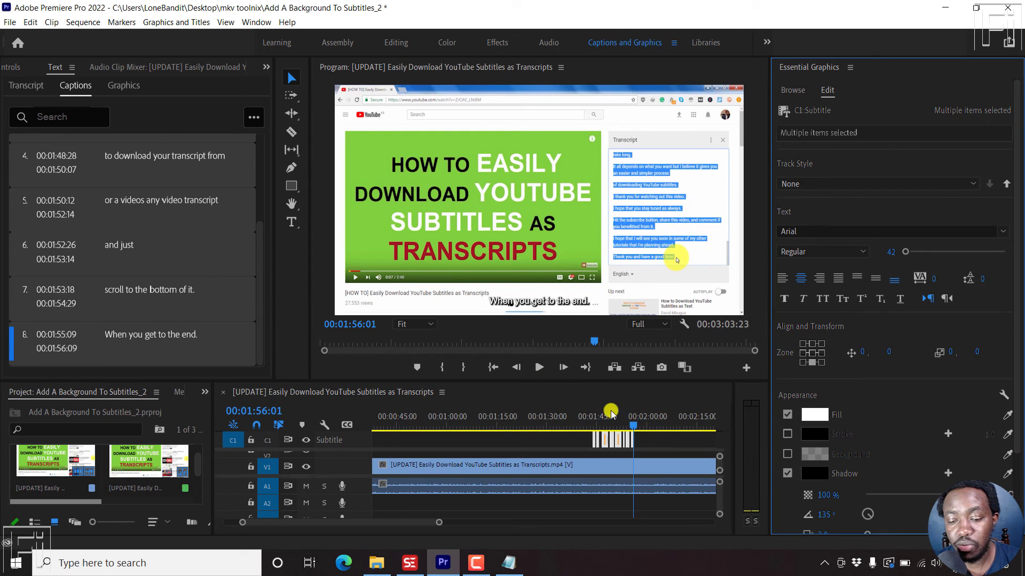
# - Scrub back to caption 3 around 00:01:46:22 and preview the size-42 captions
pyautogui.moveTo(610, 414); pyautogui.dragTo(604, 420)
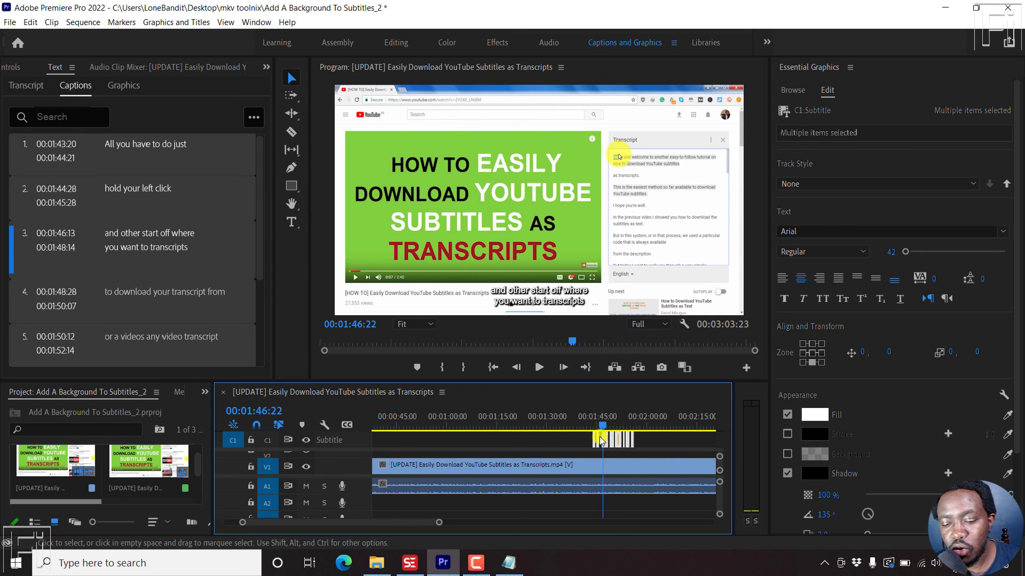
pyautogui.moveTo(591, 422)
pyautogui.mouseDown()
pyautogui.moveTo(583, 424)
pyautogui.moveTo(617, 422)
pyautogui.moveTo(591, 423)
pyautogui.mouseUp()
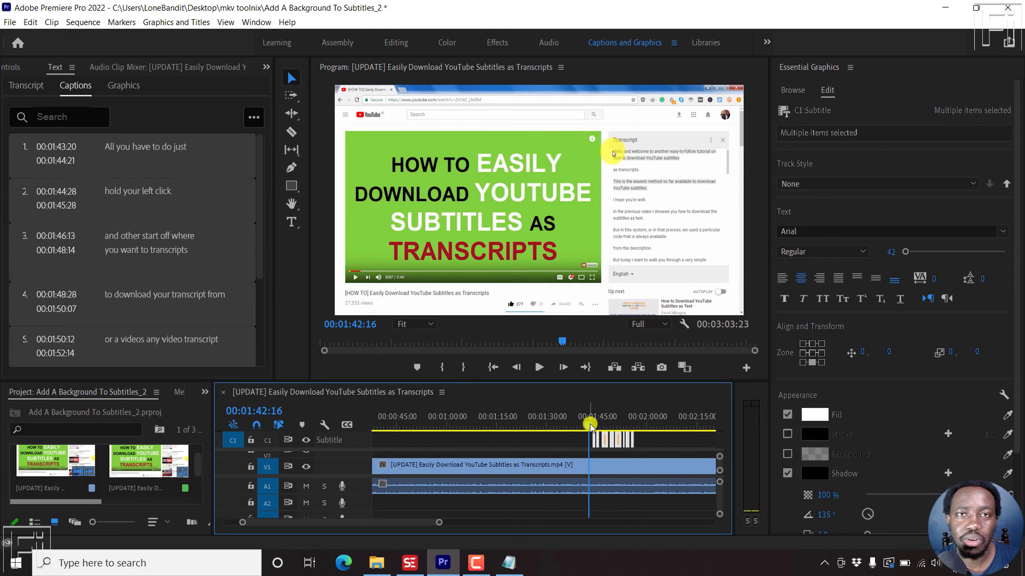